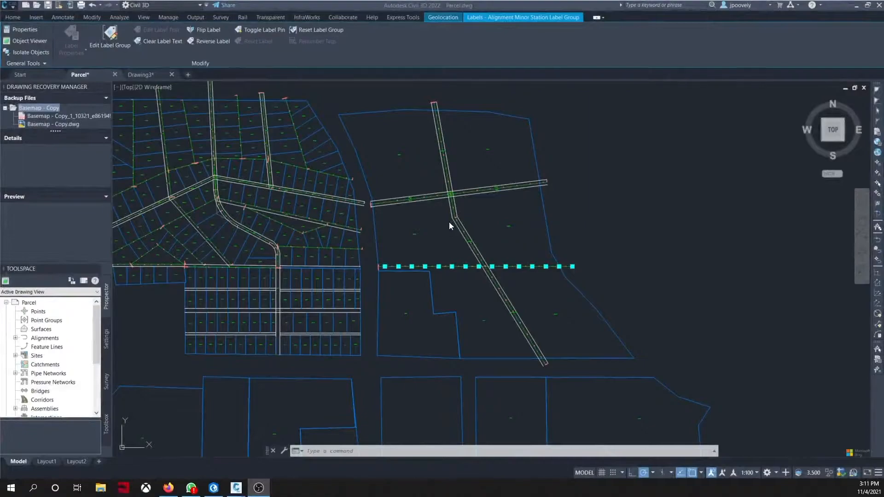
Step: Delete the selected objects around the road intersection in the east parcel
scroll(444, 244, up, 4)
scroll(456, 265, down, 2)
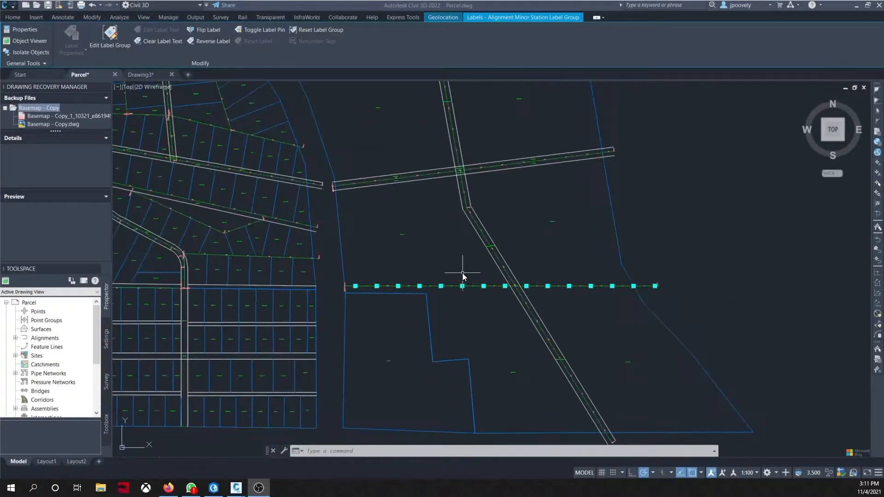
mouse_move(427, 289)
middle_down()
mouse_move(350, 272)
mouse_move(361, 268)
middle_up()
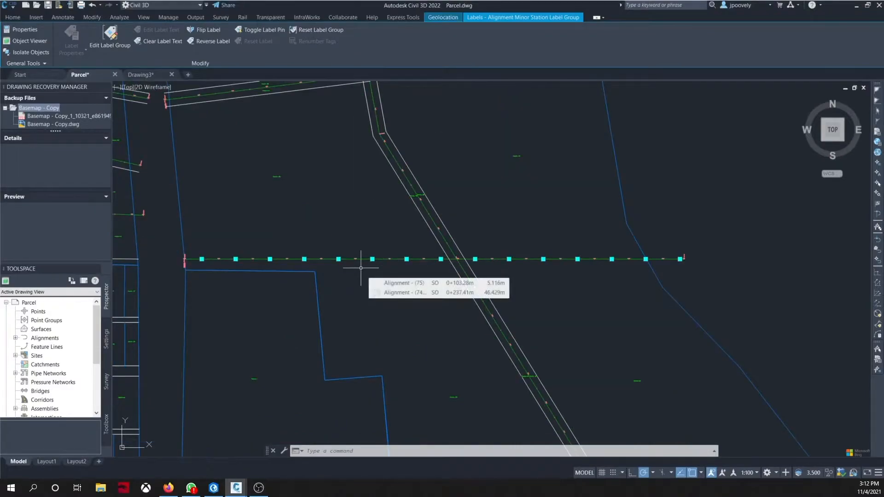
scroll(361, 268, down, 2)
middle_drag(348, 239, 413, 279)
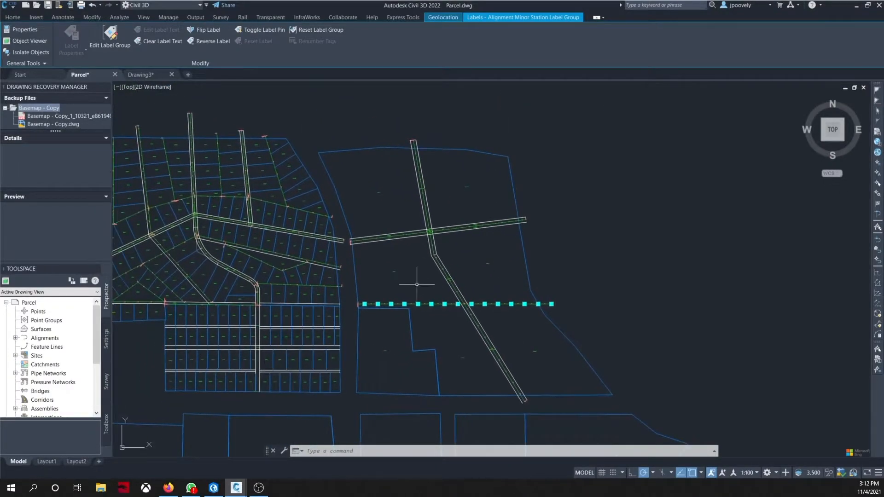
click(364, 162)
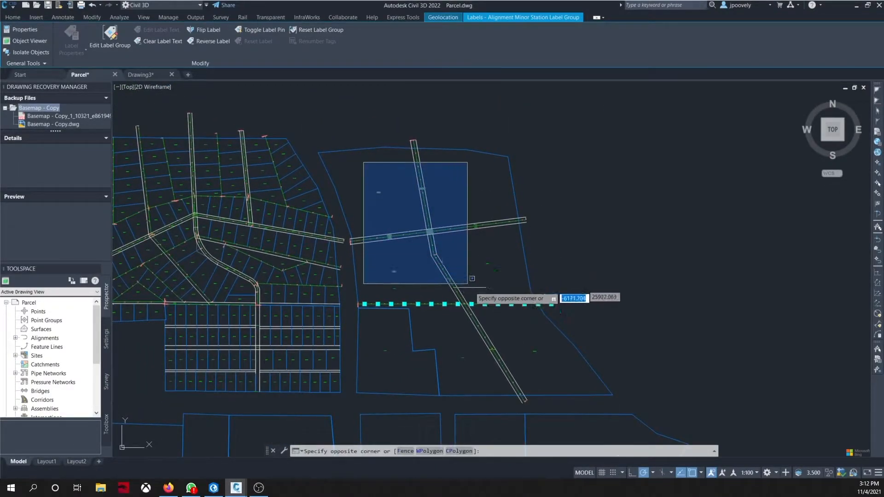
click(483, 302)
key(Delete)
Step: Delete the two crossing road alignments and their offset alignments in the east parcel
click(419, 210)
click(449, 241)
key(Delete)
click(424, 214)
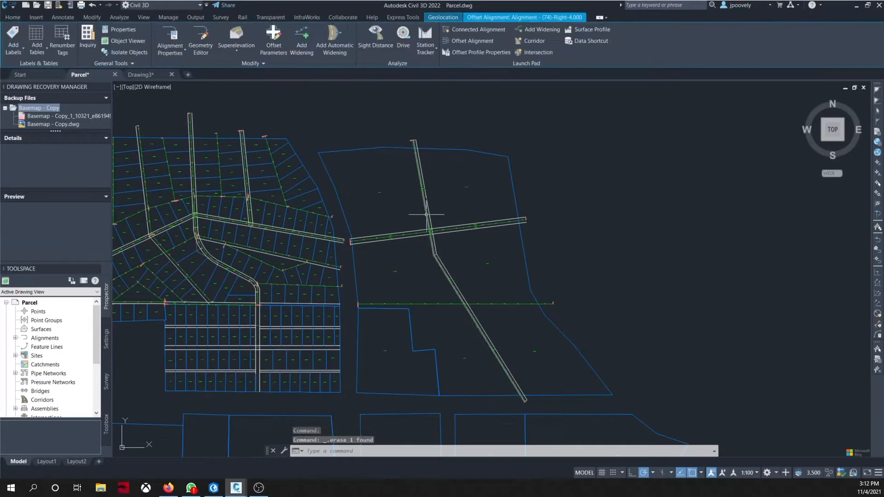
key(Delete)
click(428, 229)
key(Delete)
click(426, 233)
key(Delete)
click(428, 233)
click(427, 236)
key(Delete)
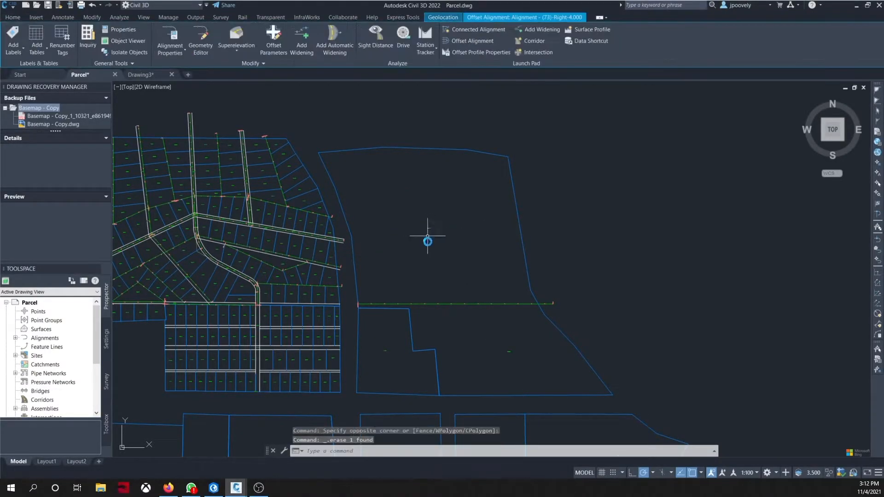
Step: Delete the remaining horizontal alignment crossing the east parcel
click(428, 303)
key(Delete)
middle_drag(428, 297, 476, 308)
Step: Start a new alignment layout with Alignment Creation Tools, assigning it to Site 1
click(198, 30)
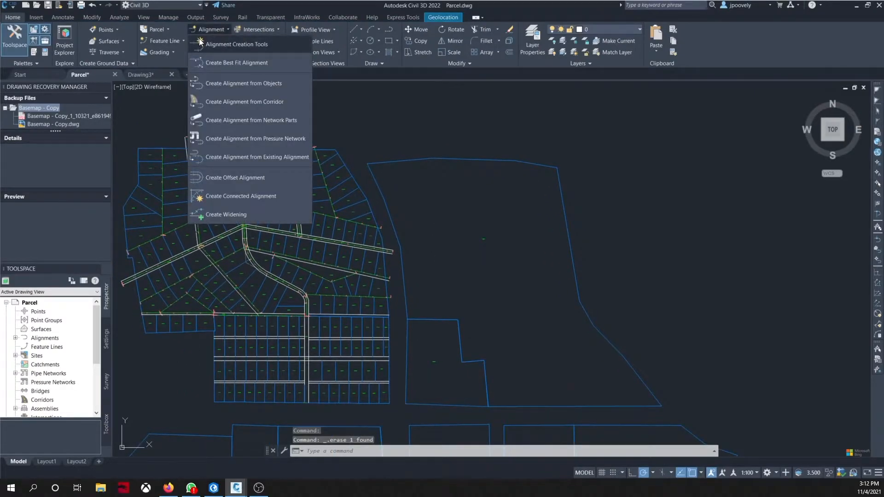
click(199, 42)
drag(110, 156, 721, 118)
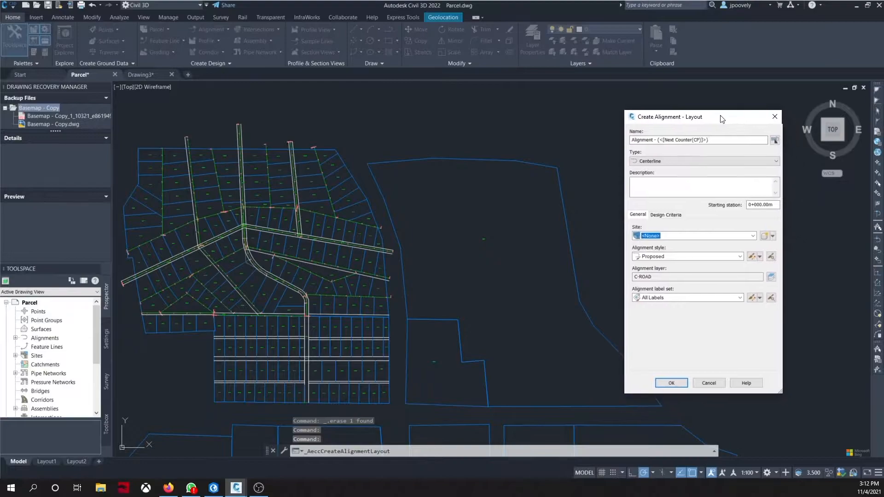
click(753, 236)
click(654, 251)
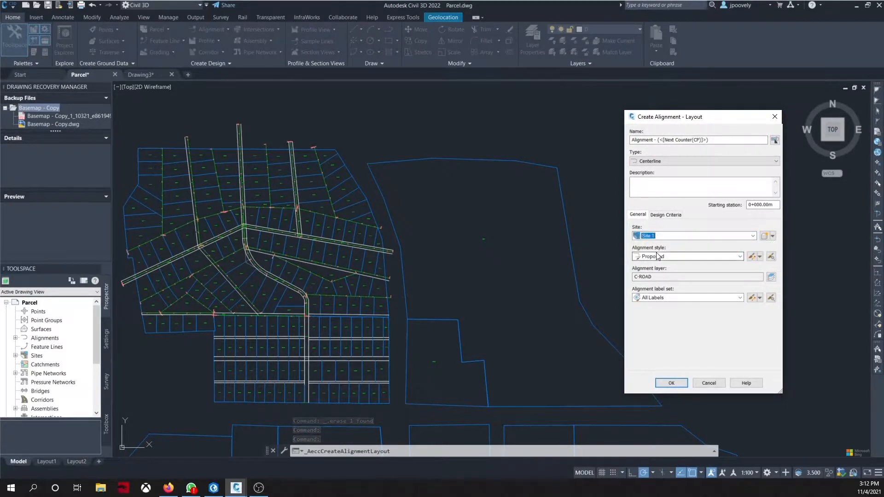
click(672, 383)
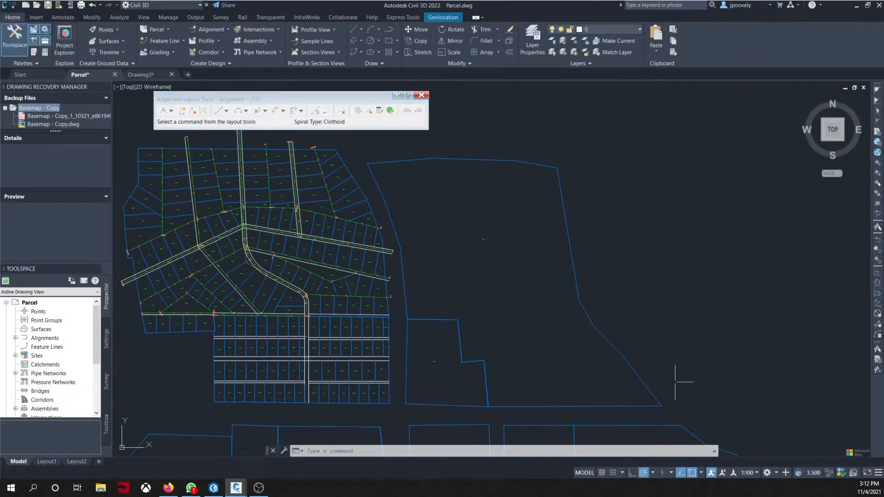
Step: Lay out a Tangent-Tangent (With curves) alignment through four points from the western road across the east parcel, then close the layout tools
click(171, 111)
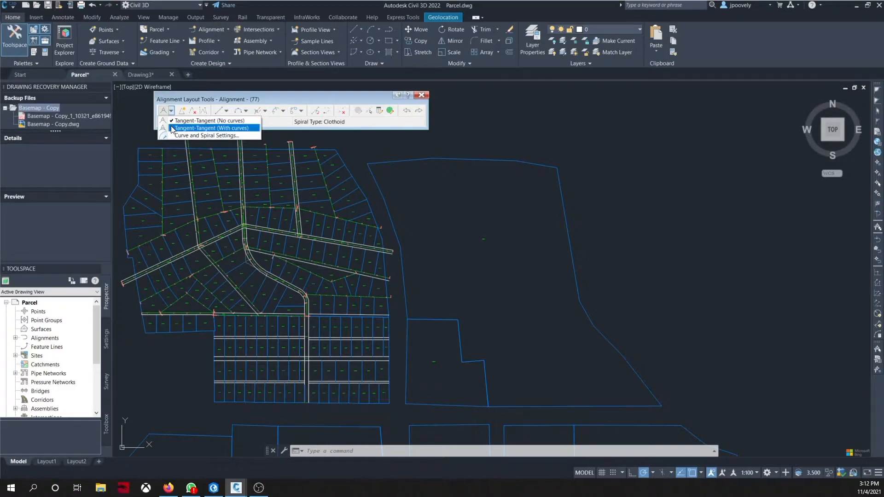
click(172, 128)
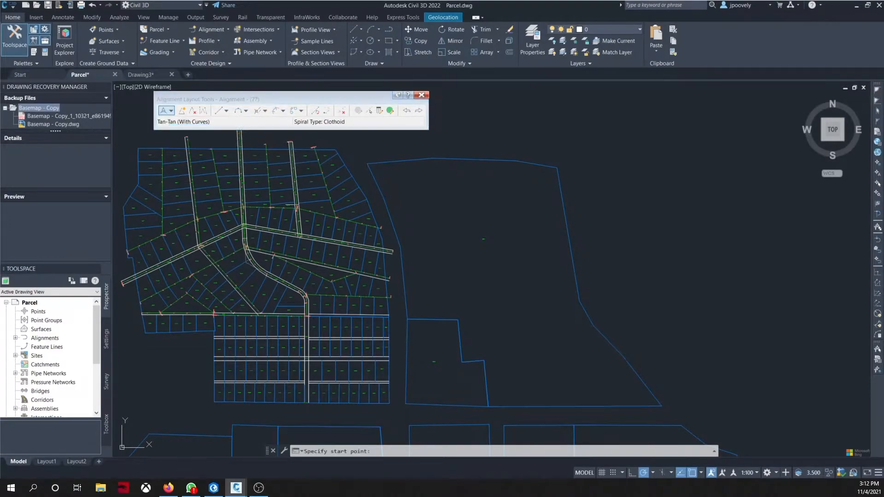
scroll(400, 260, up, 6)
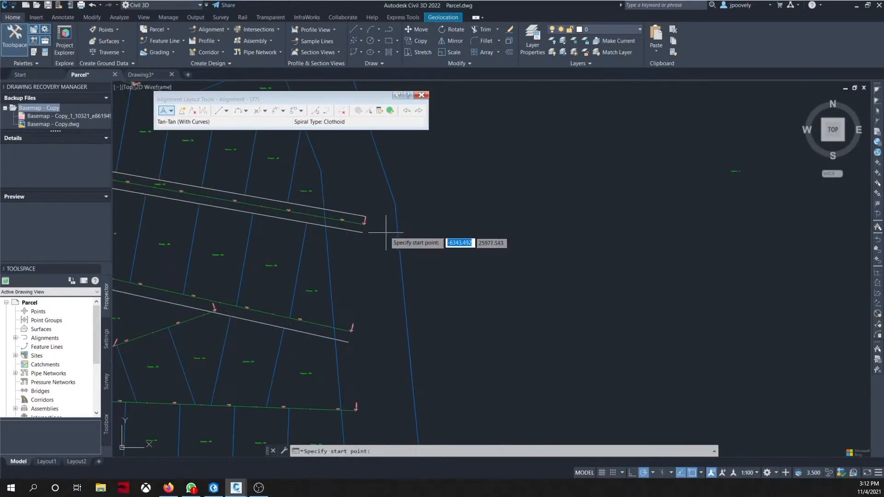
click(398, 253)
scroll(468, 247, down, 6)
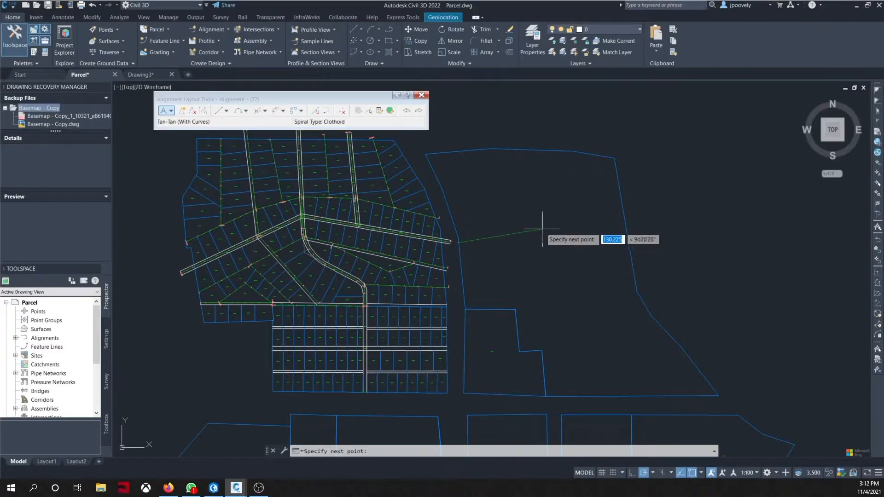
click(501, 233)
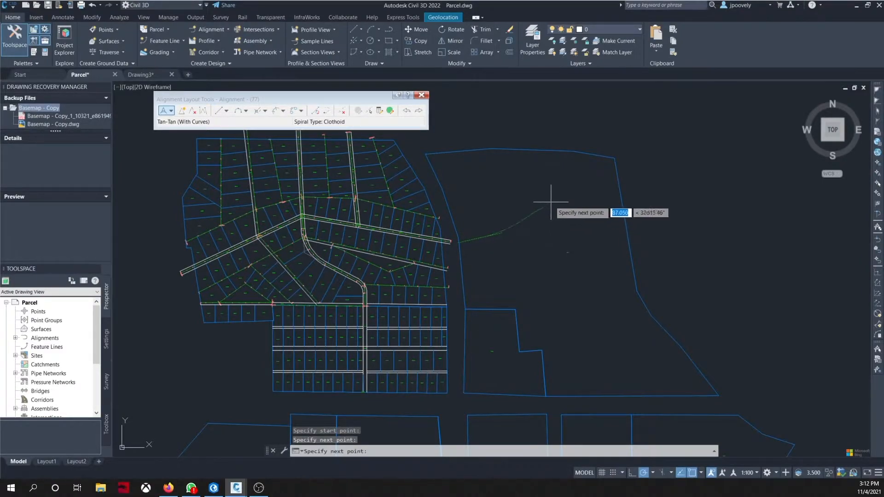
click(562, 214)
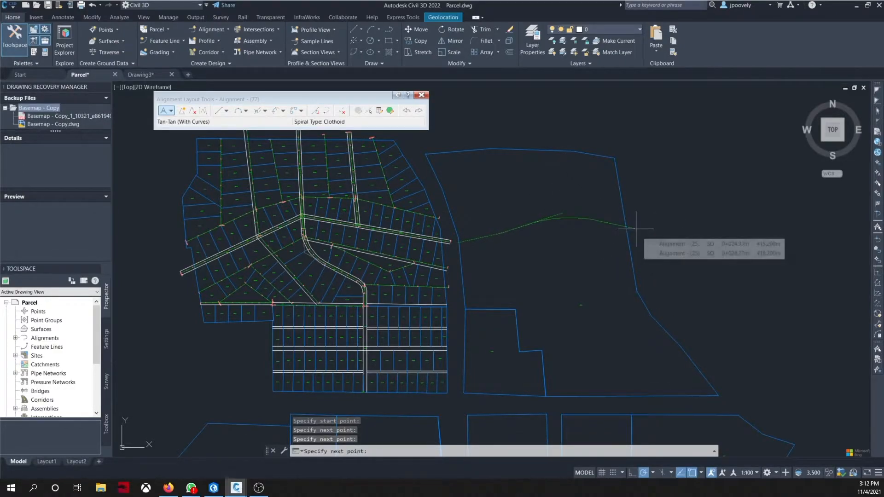
click(636, 228)
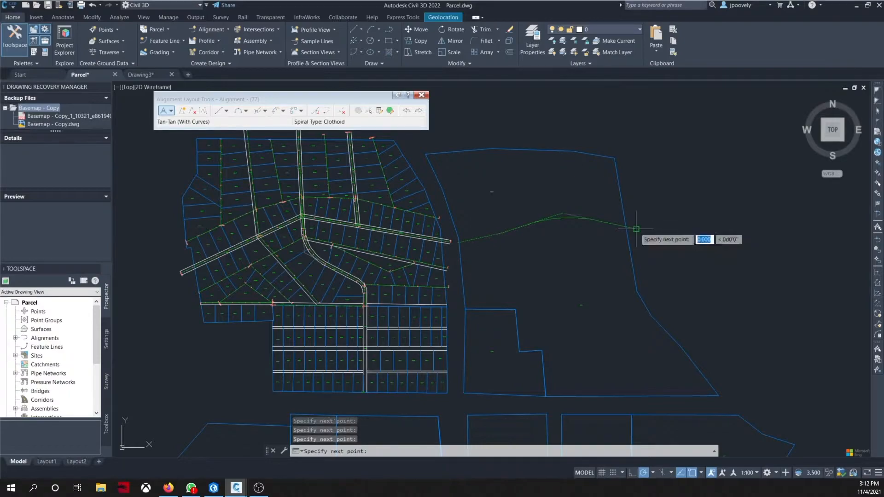
key(Return)
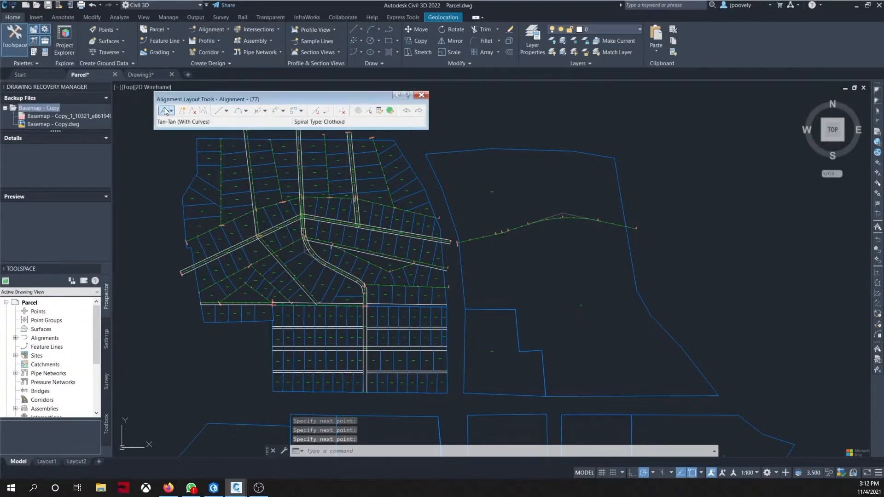
click(173, 110)
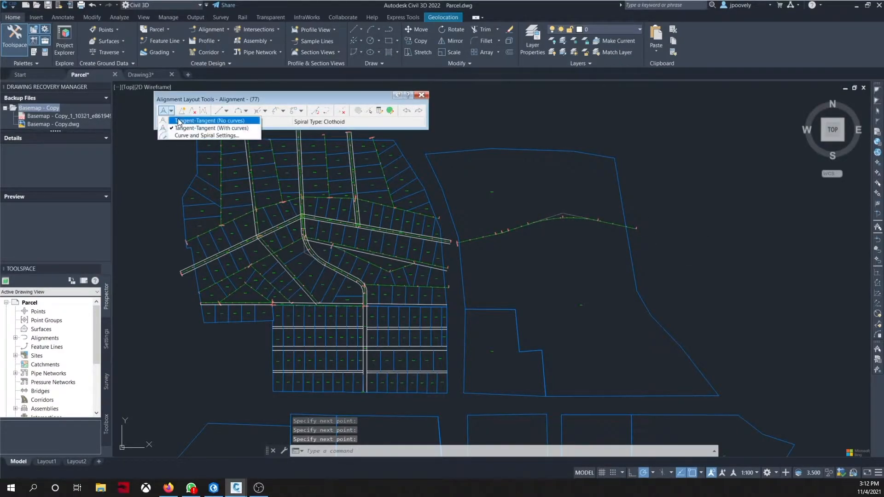
click(422, 95)
click(421, 94)
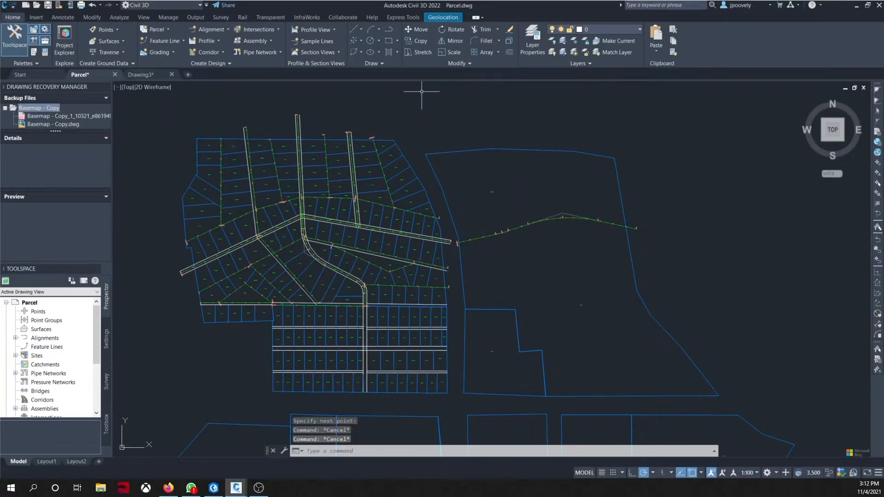
Step: Create offset alignments from the new alignment, one each side, with 4.5 m on the left and 4 m on the right
click(558, 218)
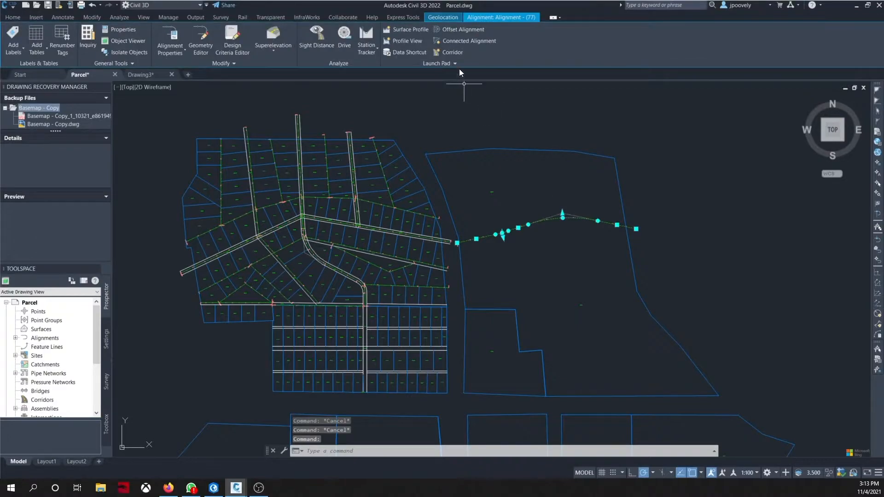
click(457, 30)
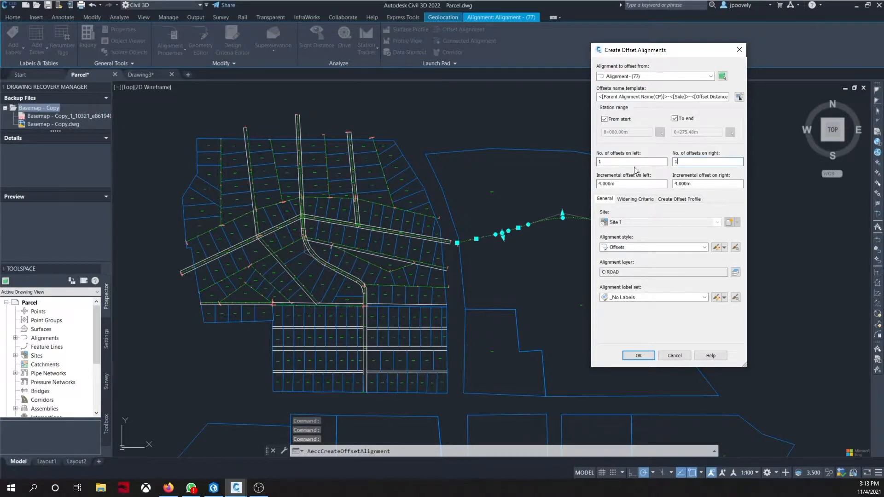
click(677, 161)
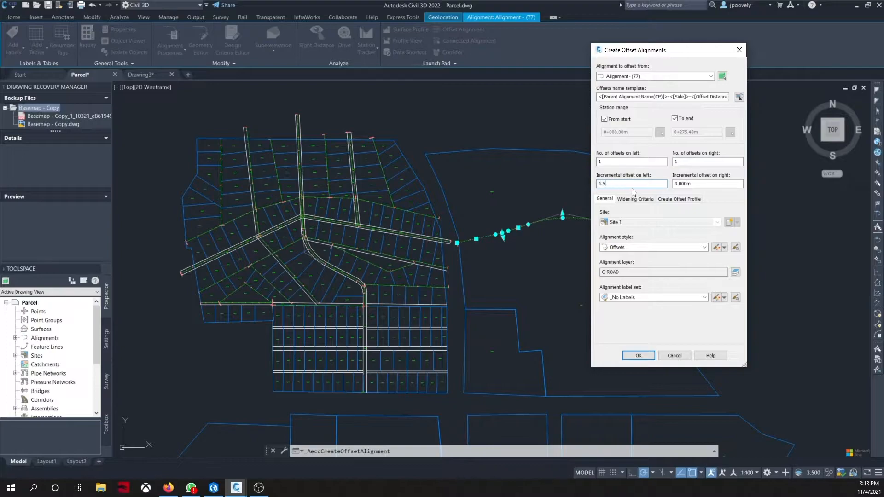
key(Tab)
text(4)
click(639, 355)
scroll(594, 215, up, 4)
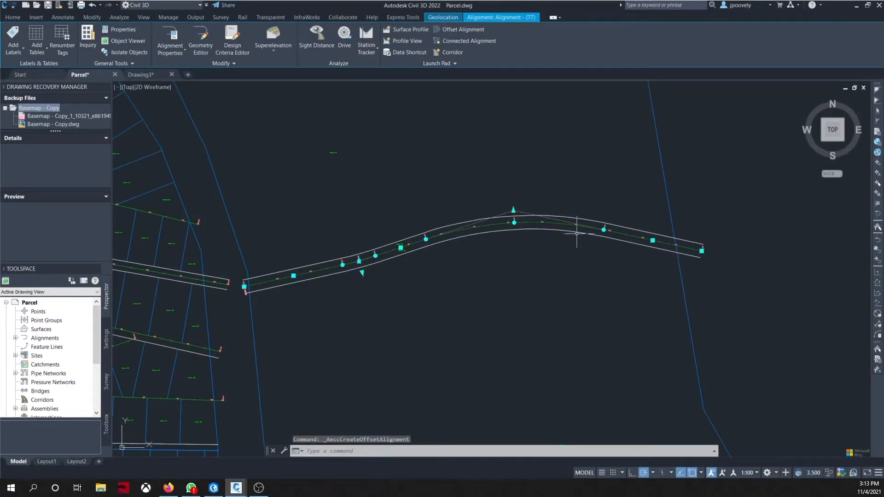
scroll(534, 291, down, 6)
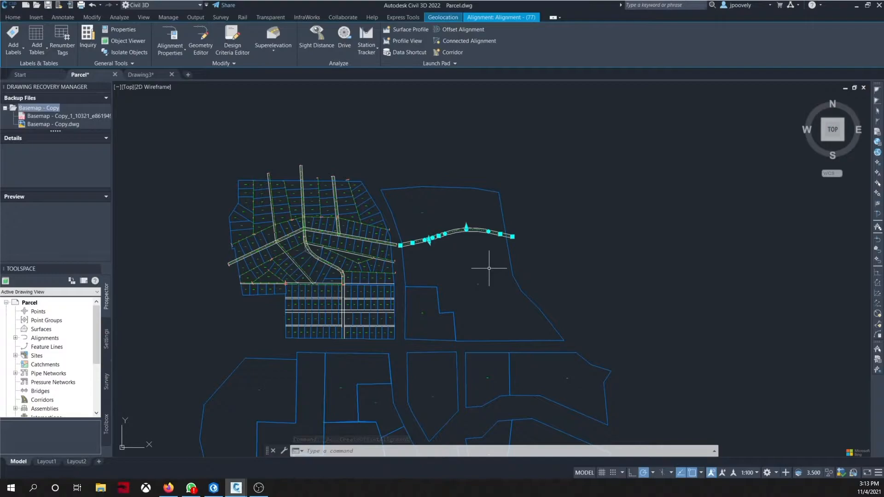
Step: Start another alignment layout with Alignment Creation Tools, assigning it to Site 1
click(6, 18)
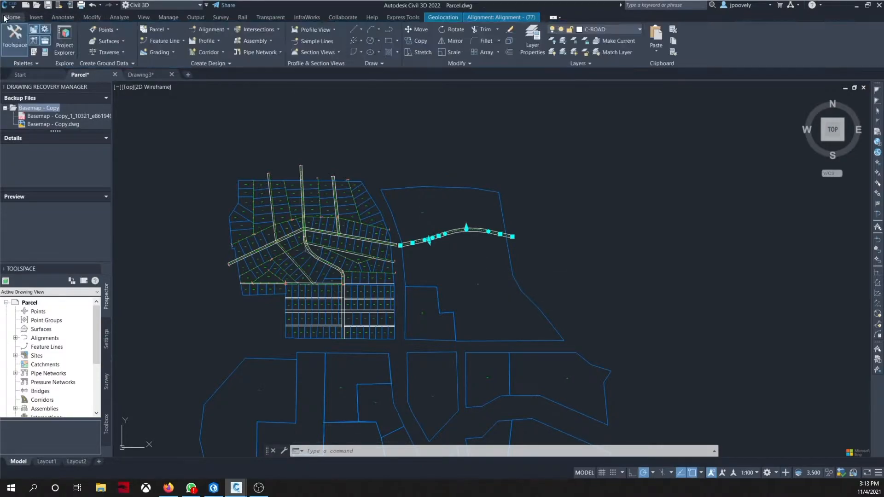
click(206, 30)
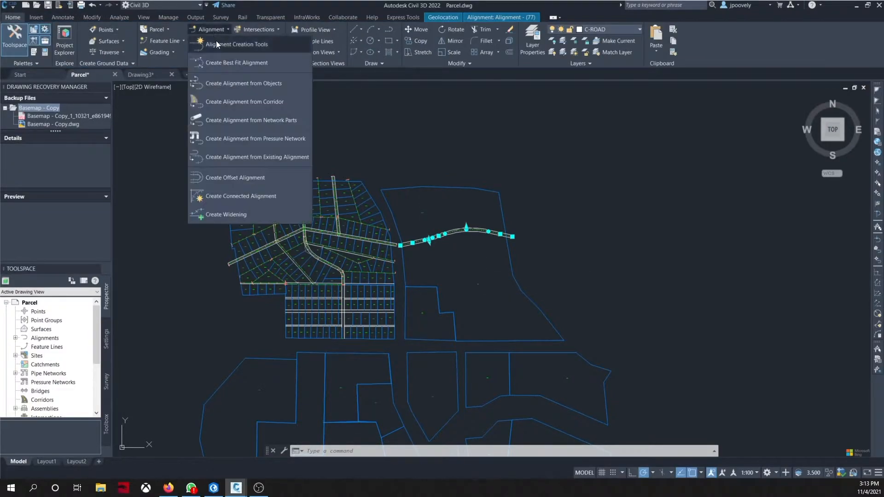
click(216, 43)
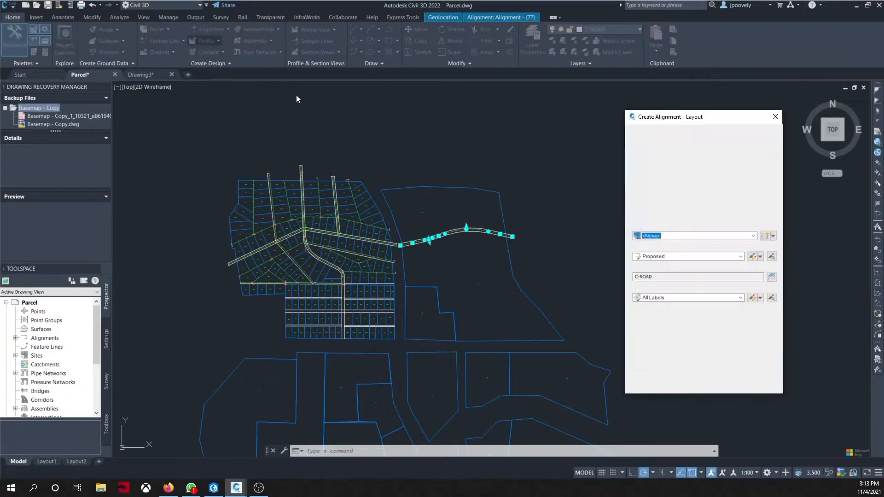
click(713, 236)
click(651, 251)
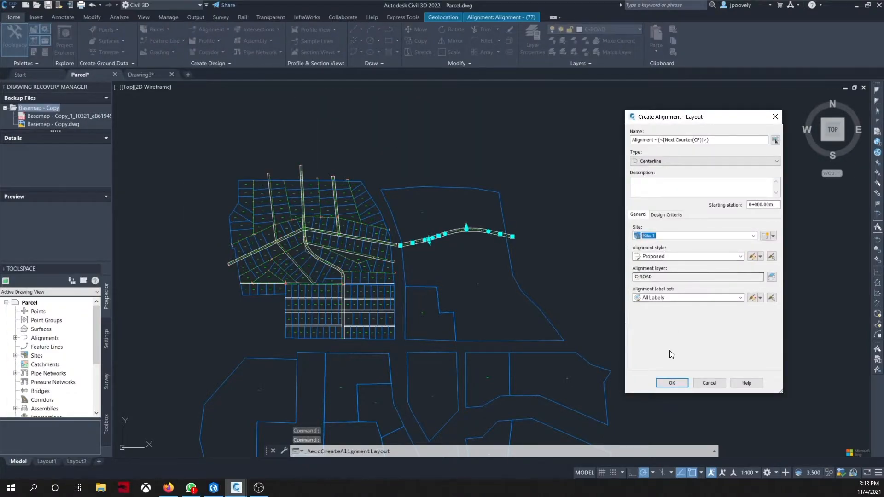
click(672, 384)
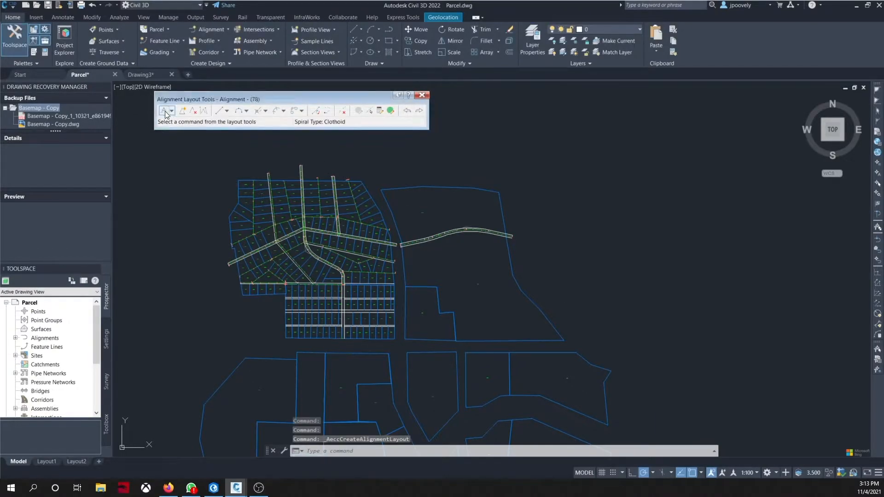
Step: Lay out a Tangent-Tangent (No Curves) alignment through three points running north to south across the east parcel, then close the layout tools
click(171, 111)
click(176, 122)
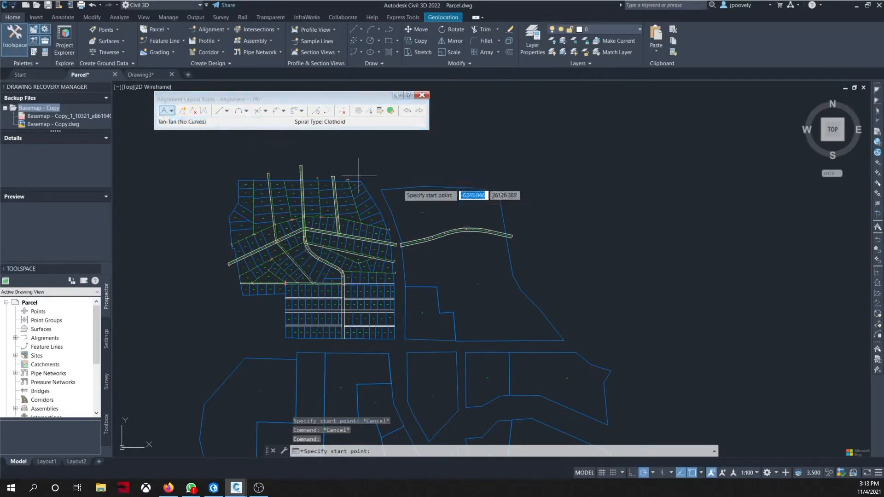
scroll(436, 184, up, 2)
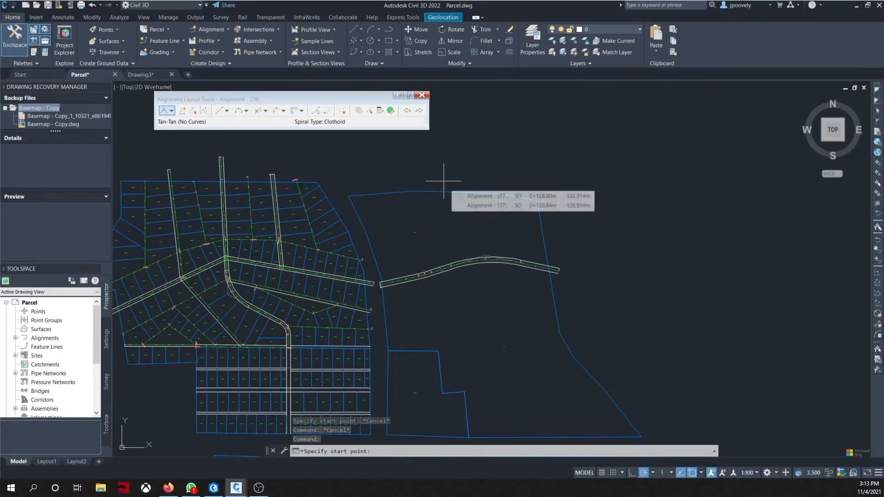
click(444, 182)
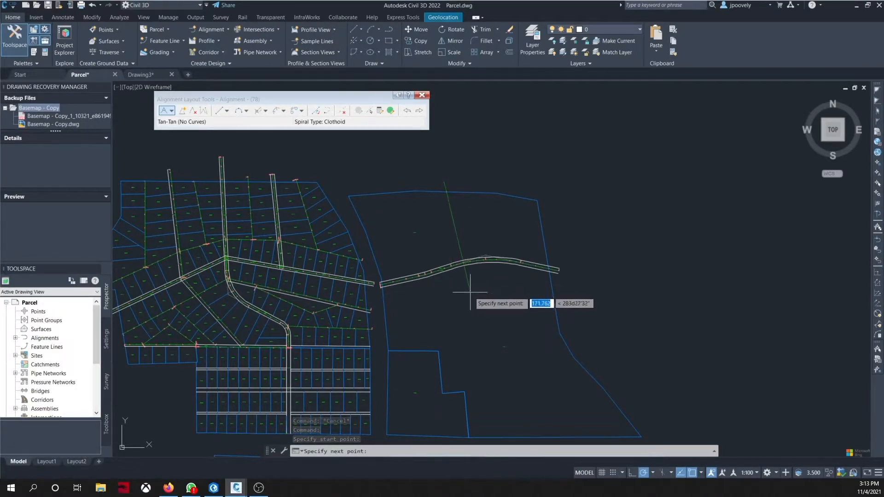
click(472, 300)
scroll(499, 348, down, 2)
middle_drag(509, 382, 461, 317)
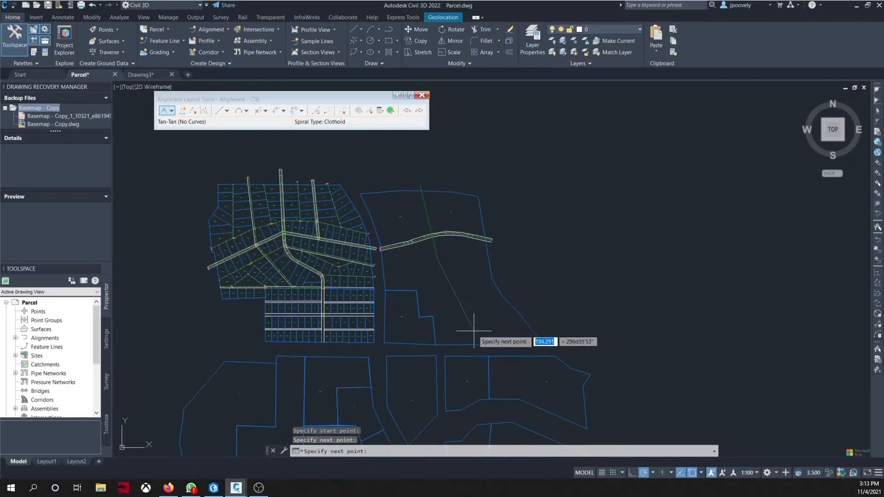
scroll(487, 349, up, 2)
click(487, 348)
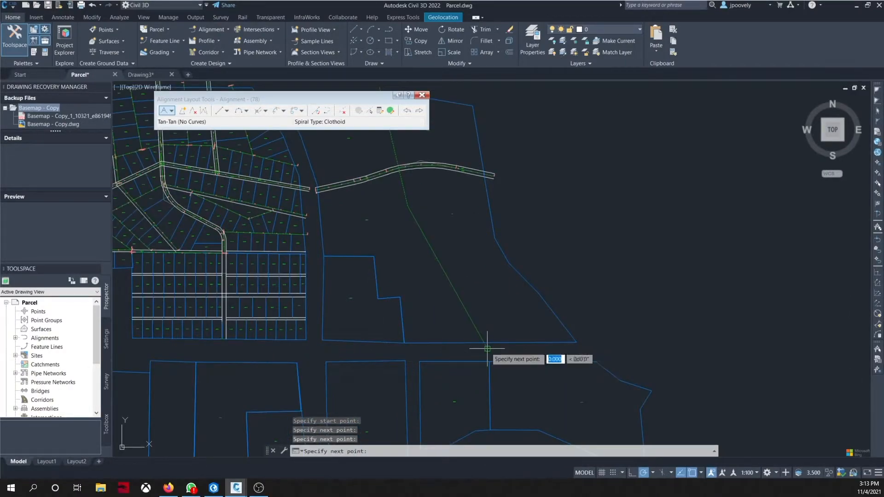
scroll(487, 348, down, 2)
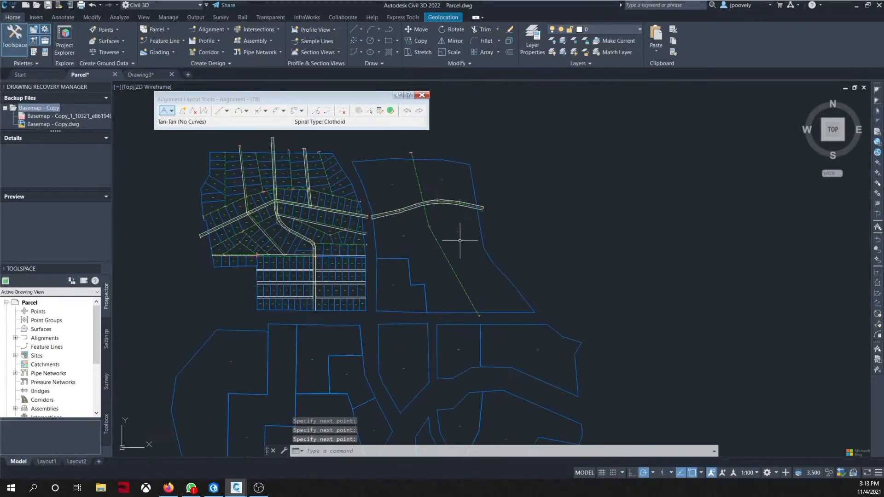
click(424, 96)
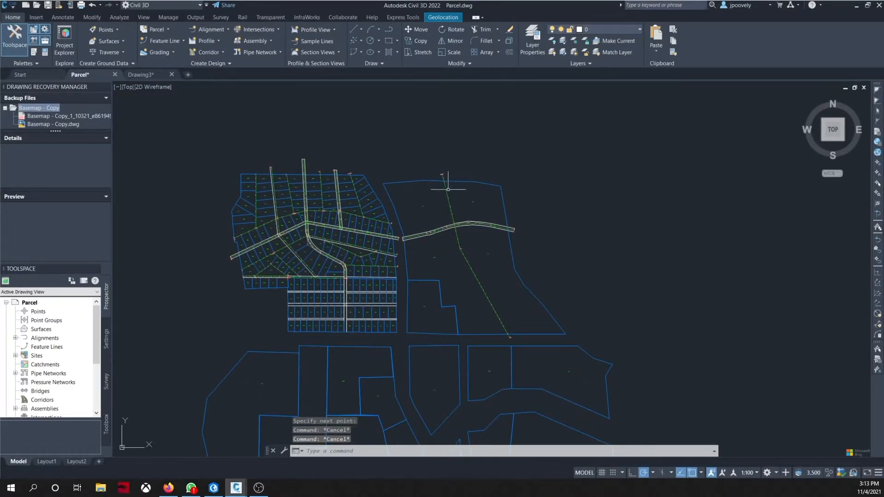
Step: Create offset alignments from the new north-south alignment, one on each side at 4 m
click(448, 189)
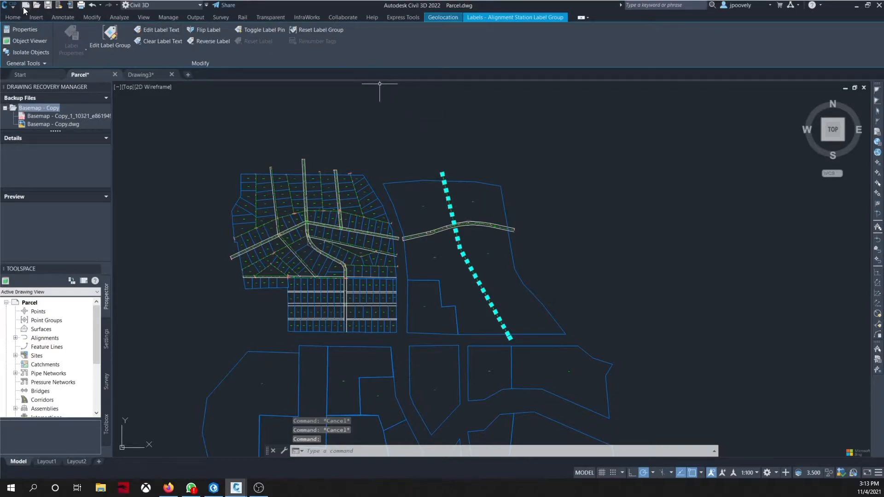
click(13, 18)
key(Escape)
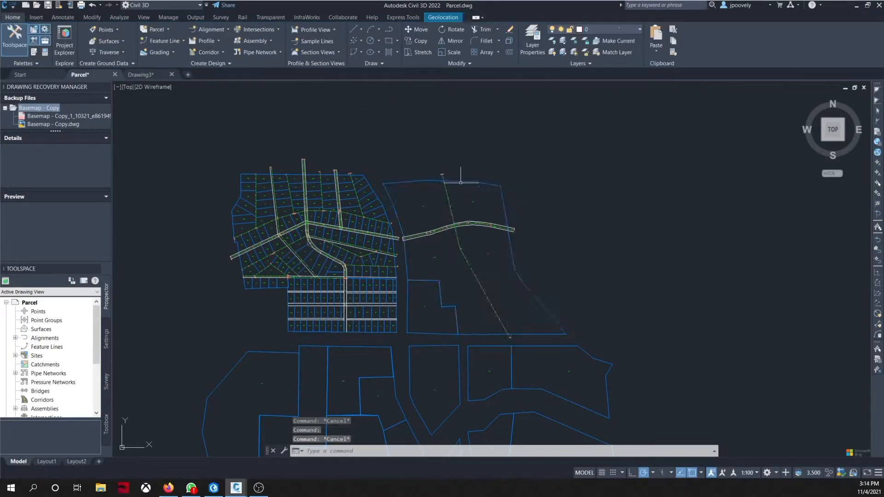
scroll(456, 182, up, 5)
click(388, 174)
scroll(391, 174, down, 5)
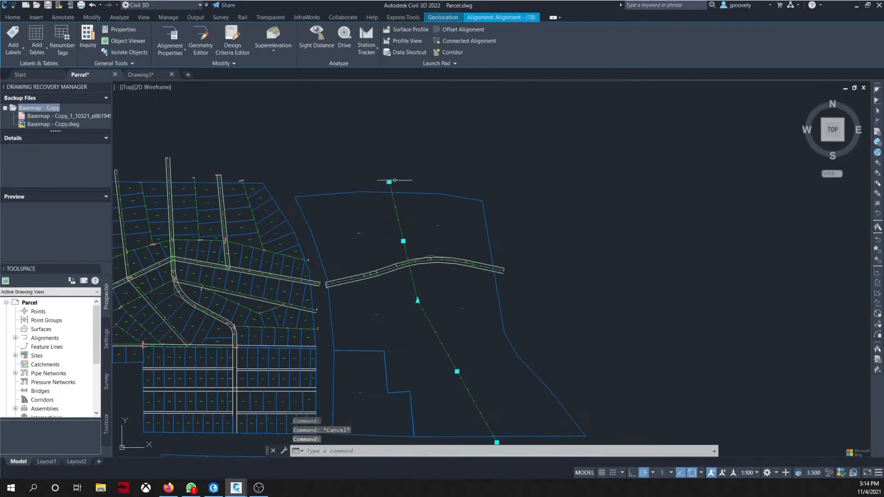
click(443, 29)
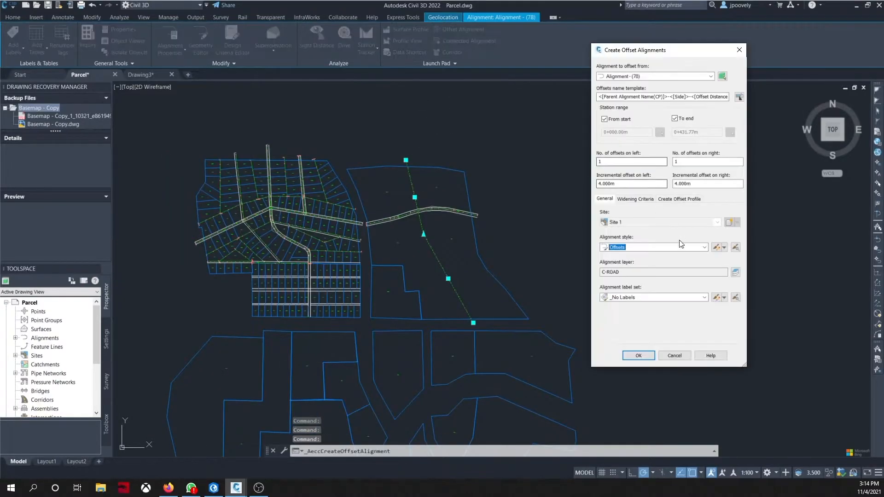
text(0)
key(BackSpace)
text(1)
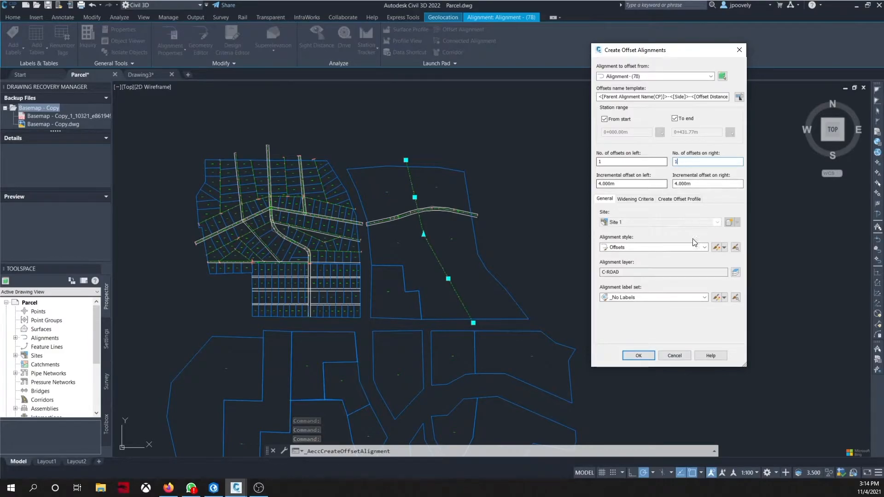
click(639, 355)
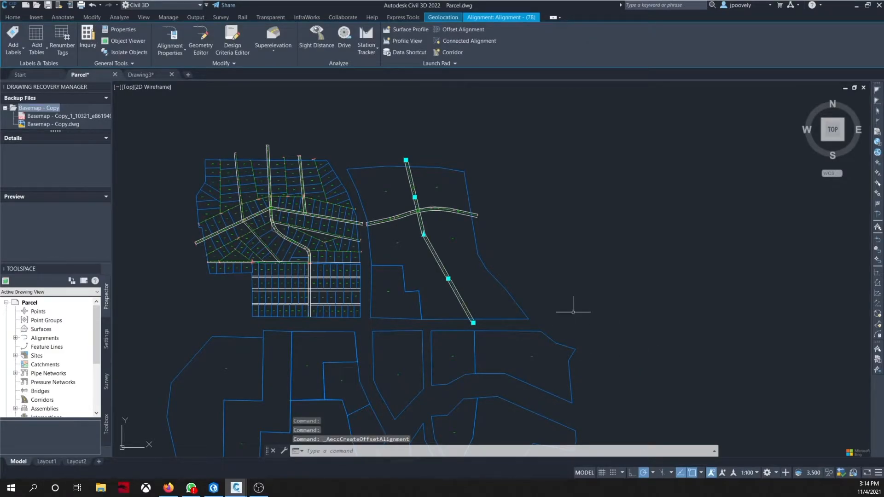
key(Escape)
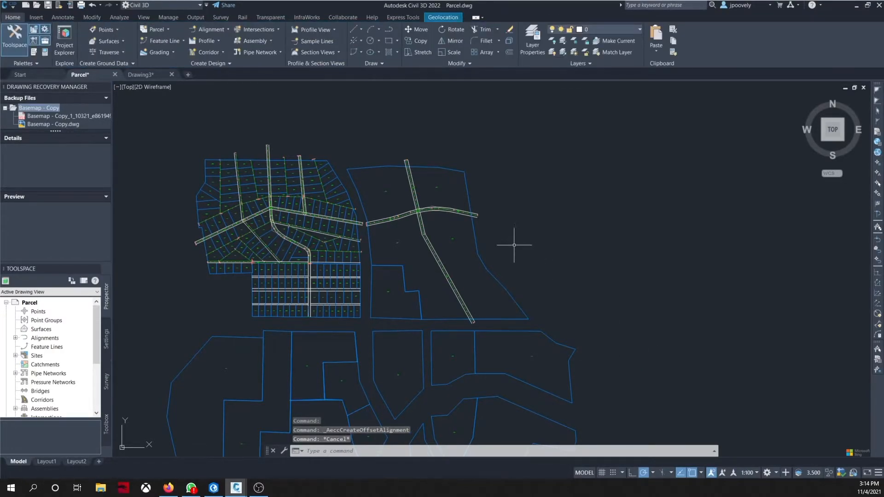
Step: Begin a further alignment layout with Alignment Creation Tools, setting its site to Site 1
scroll(432, 267, up, 2)
mouse_move(433, 267)
middle_down()
mouse_move(513, 289)
mouse_move(533, 313)
middle_up()
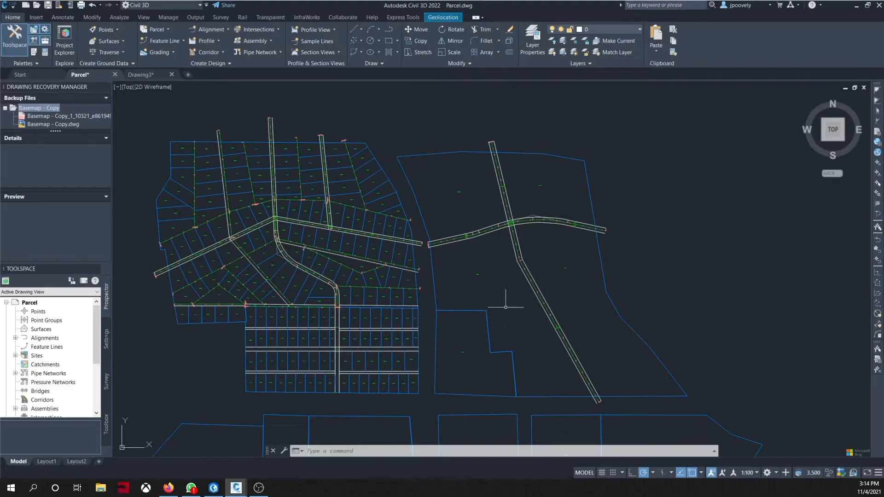
scroll(505, 306, up, 2)
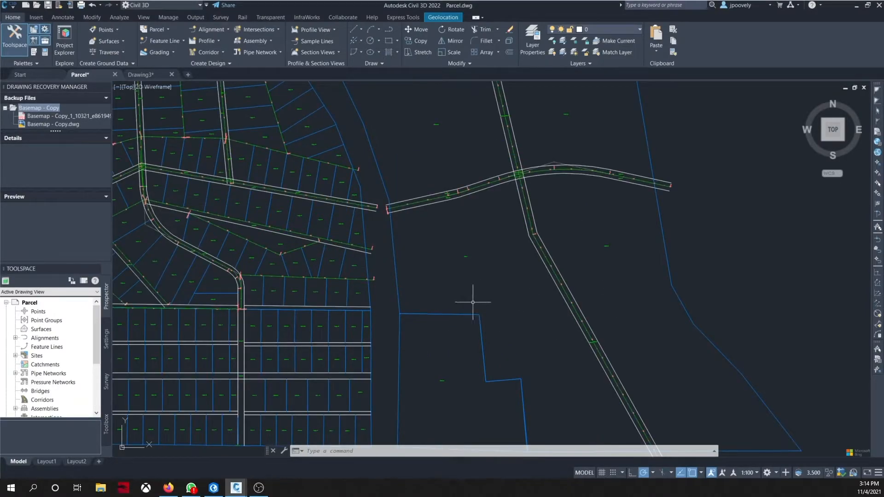
scroll(473, 302, down, 4)
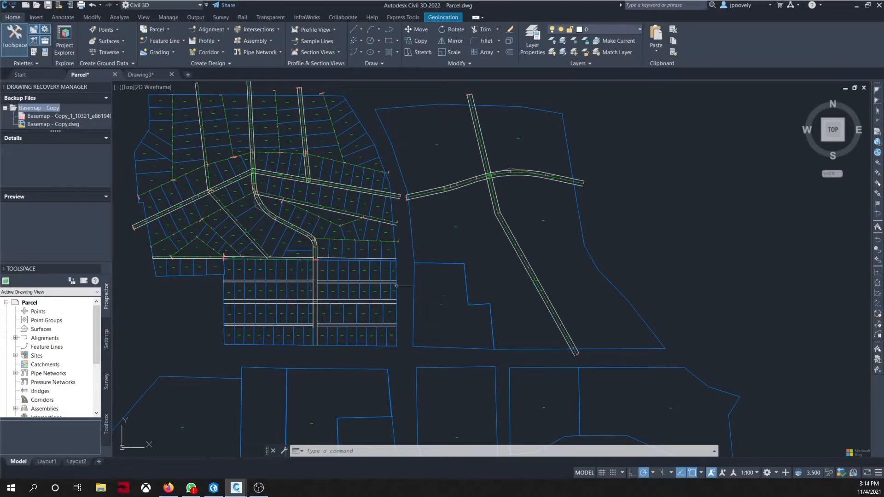
scroll(427, 289, up, 2)
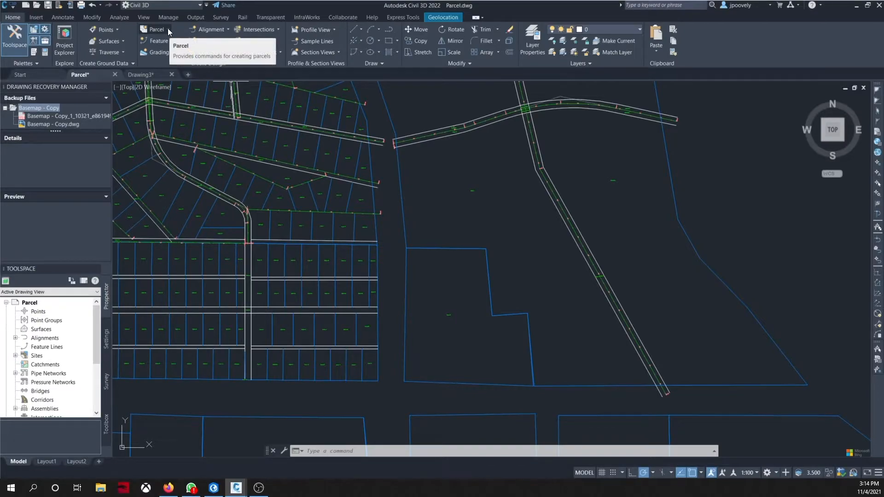
click(202, 31)
click(207, 41)
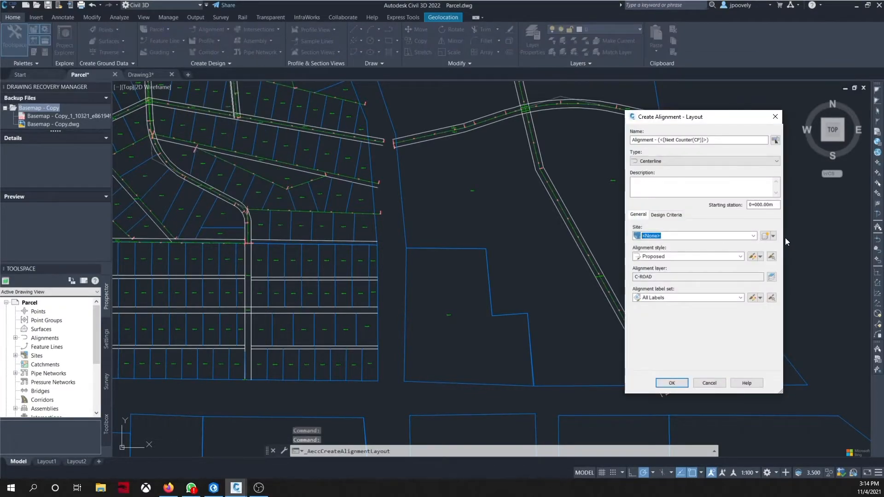
click(744, 237)
click(657, 251)
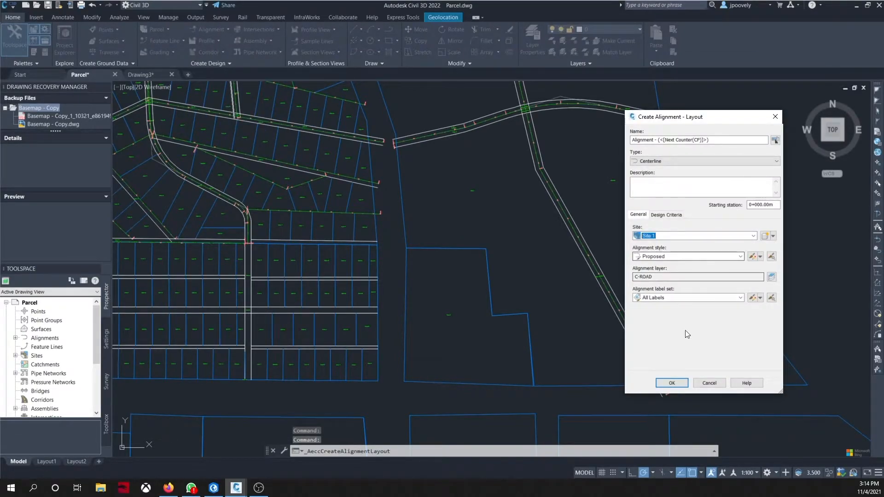
click(676, 386)
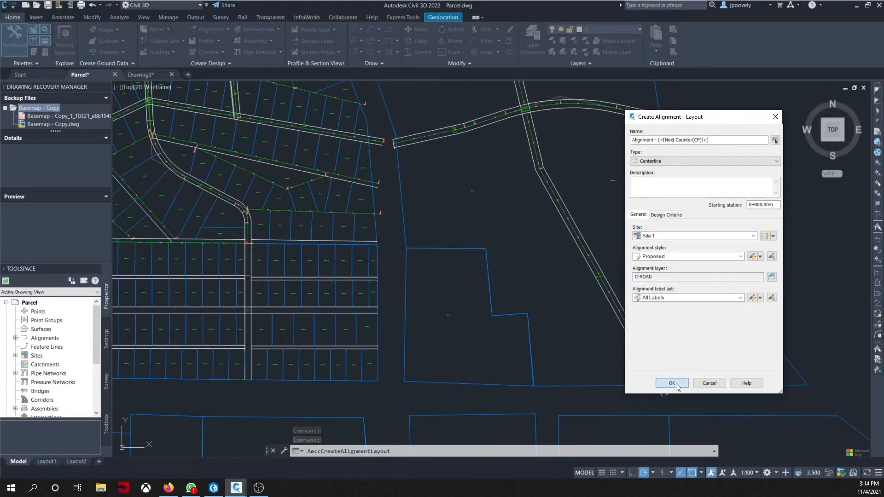
click(172, 110)
click(193, 121)
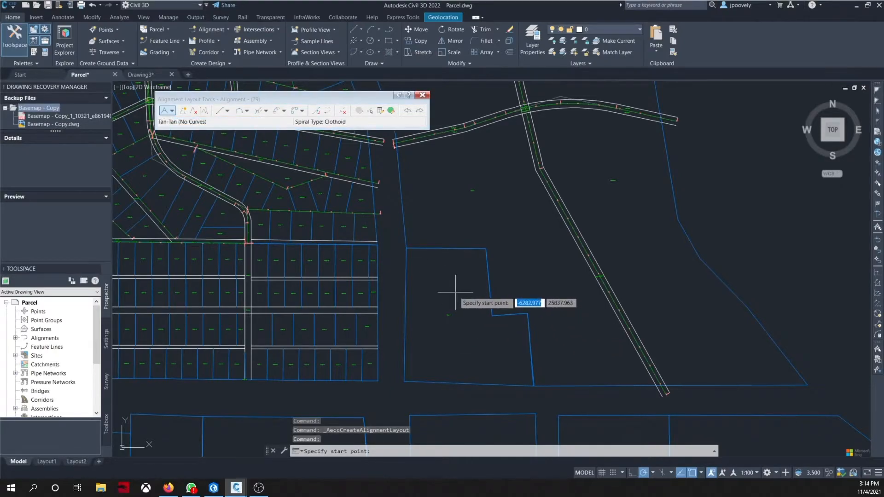
scroll(447, 302, up, 4)
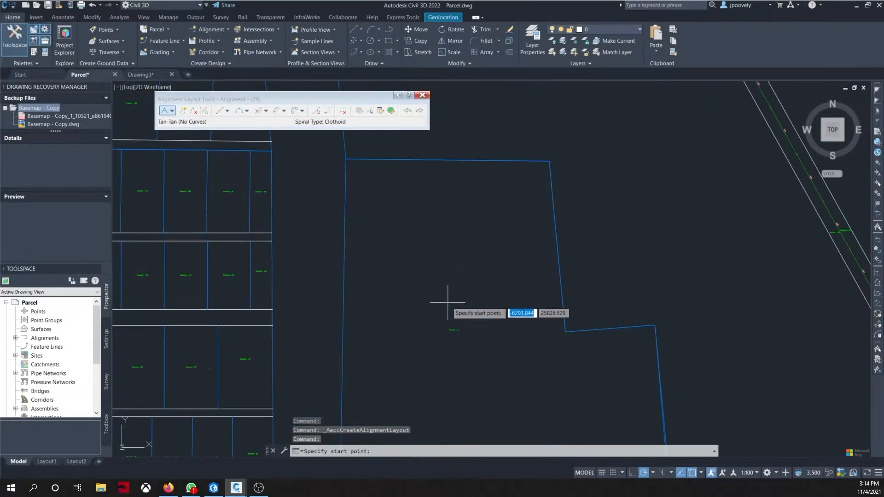
click(342, 236)
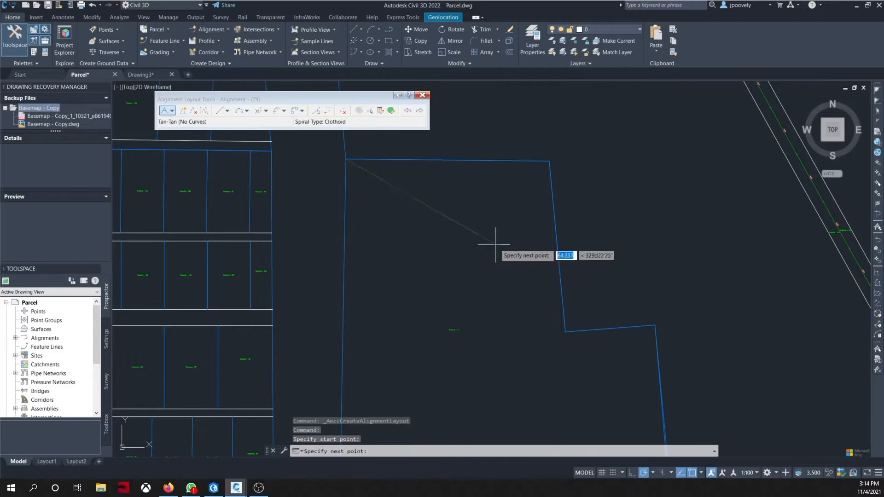
scroll(394, 198, down, 3)
key(Escape)
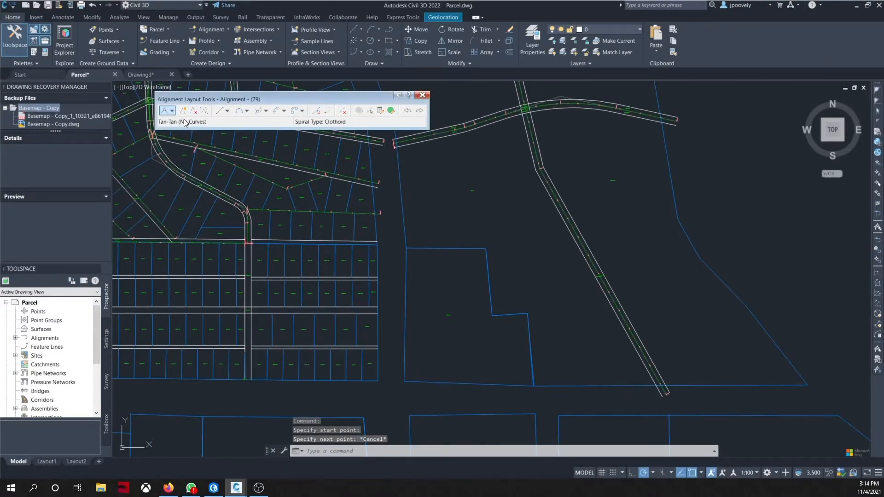
click(162, 112)
scroll(415, 276, up, 6)
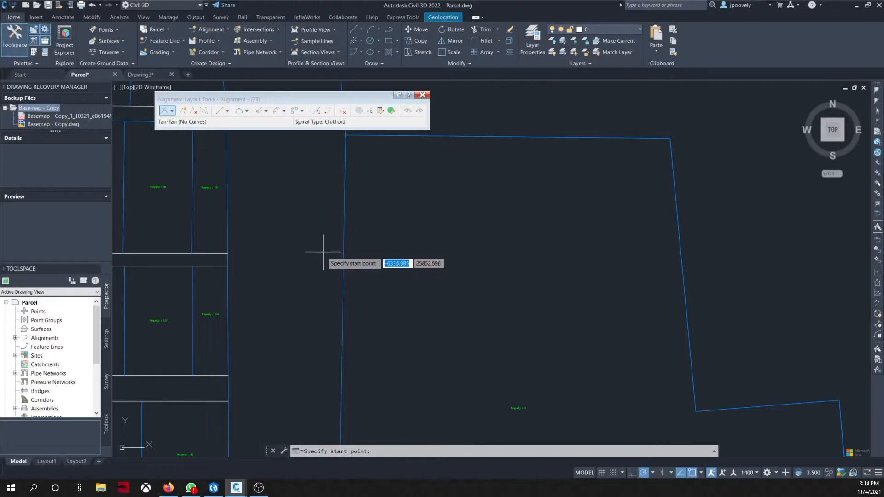
scroll(325, 250, down, 4)
key(Escape)
scroll(392, 272, up, 4)
middle_drag(403, 289, 290, 276)
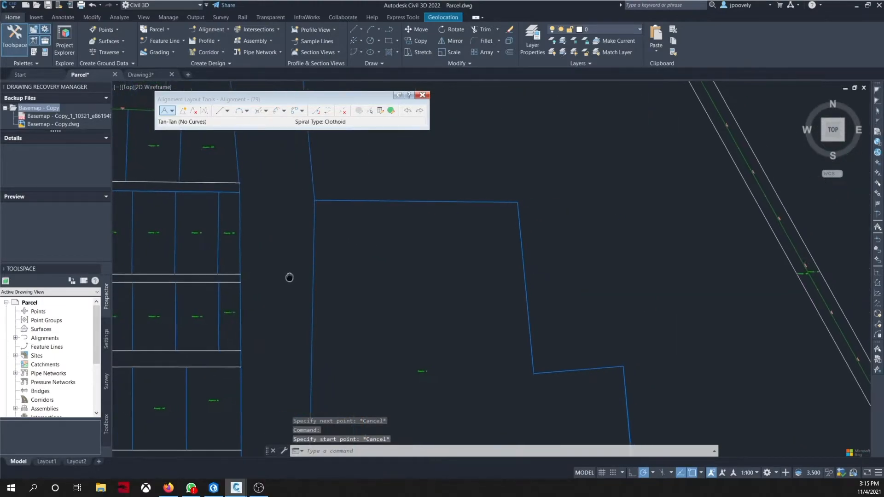
Step: Lay out a two-point Tangent-Tangent (No Curves) alignment across the small parcel west of the diagonal road, then close the layout tools
click(164, 111)
scroll(292, 274, up, 4)
click(322, 286)
scroll(323, 290, down, 5)
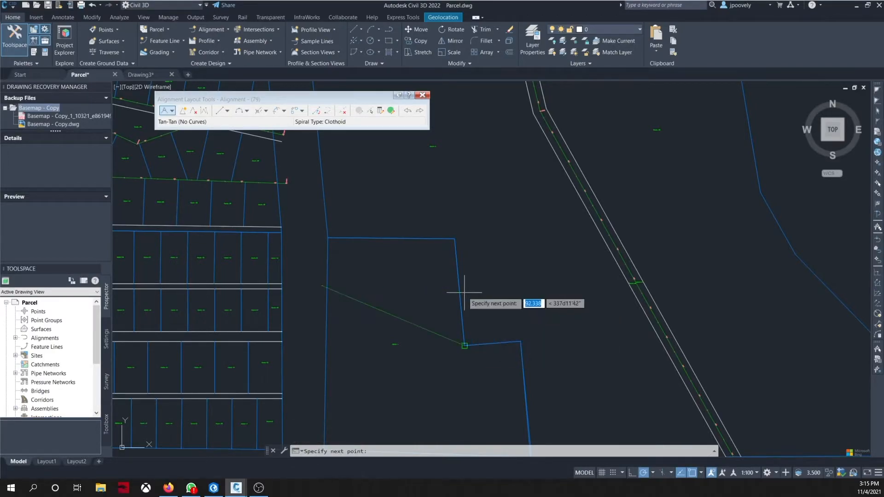
scroll(460, 292, up, 4)
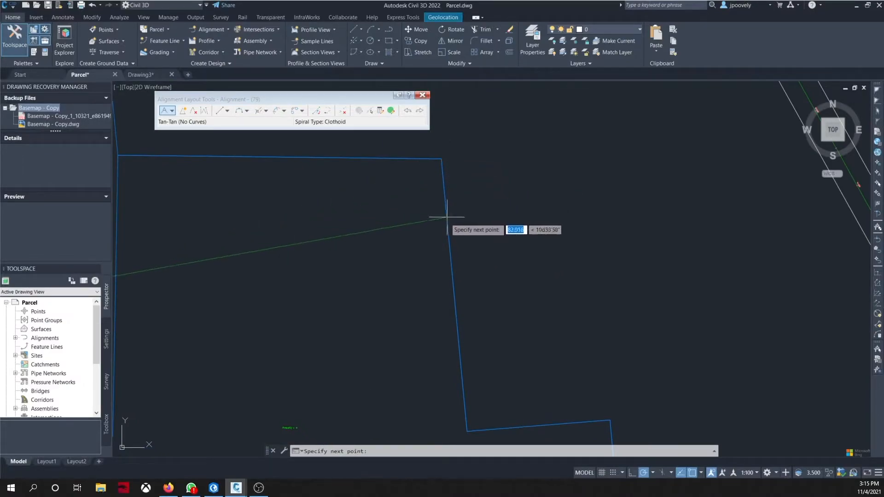
click(453, 278)
scroll(456, 282, down, 5)
key(Return)
scroll(471, 234, down, 5)
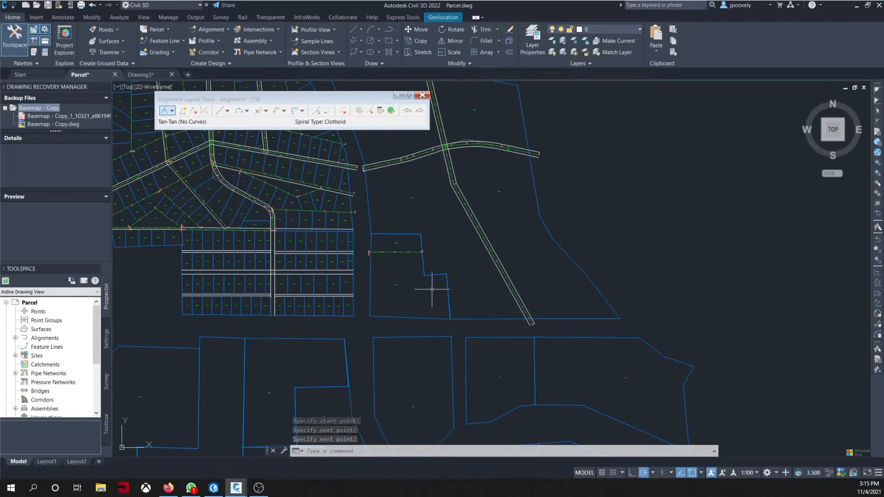
scroll(425, 301, up, 2)
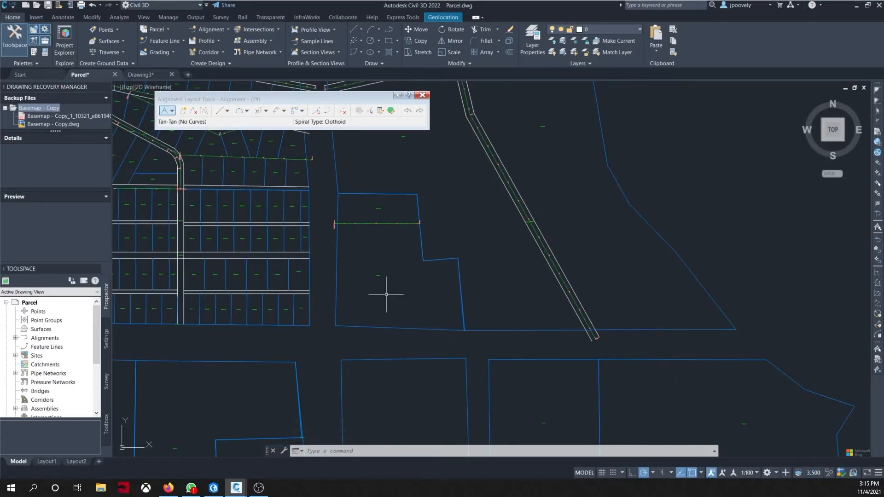
click(164, 111)
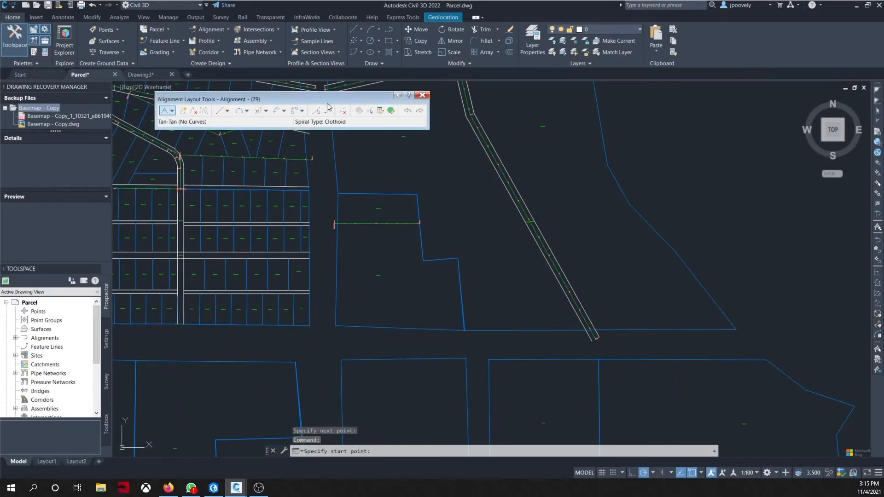
click(422, 95)
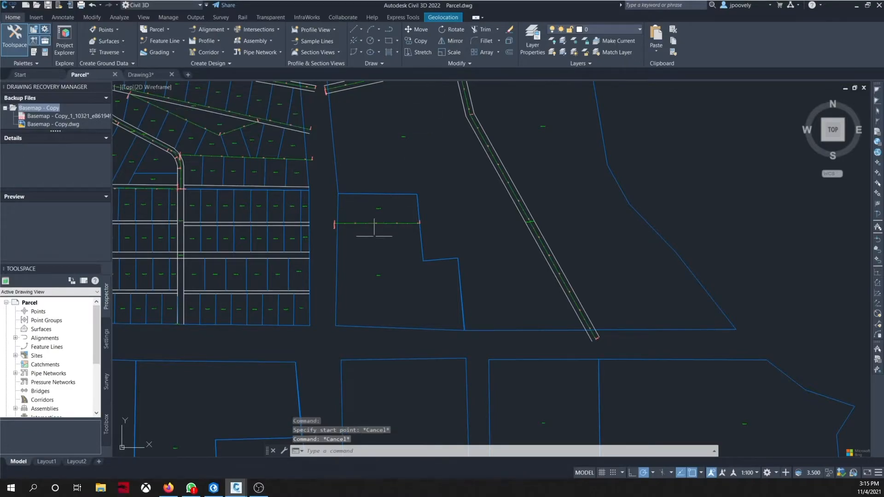
Step: Create a single 2.5 m left offset alignment from the short east-west alignment, then undo it
click(384, 224)
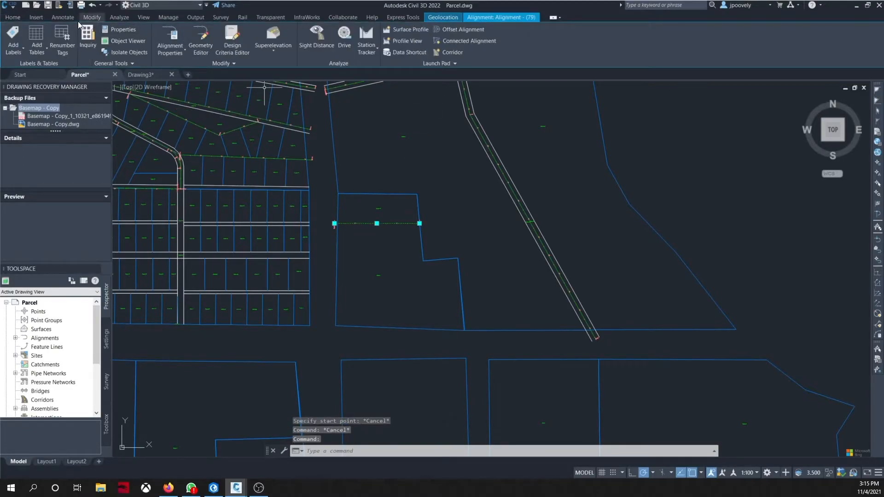
click(458, 29)
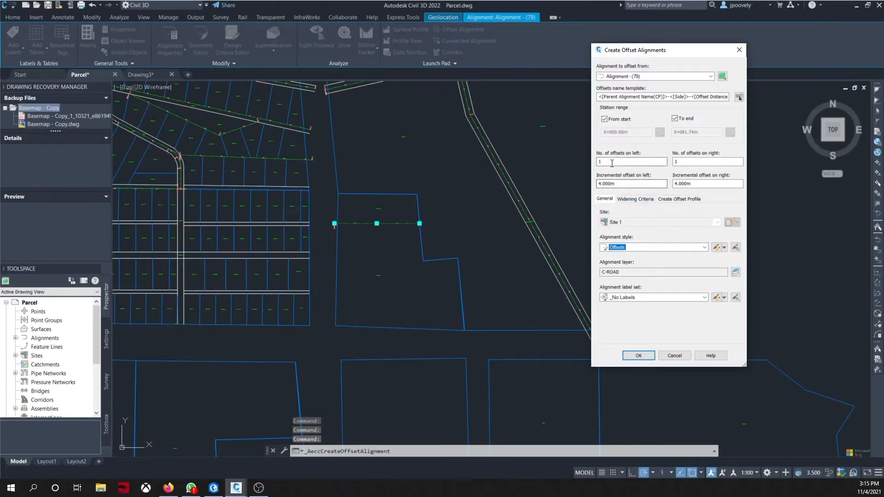
key(Tab)
text(1)
key(BackSpace)
text(2.5)
drag(699, 164, 632, 164)
text(0)
key(Tab)
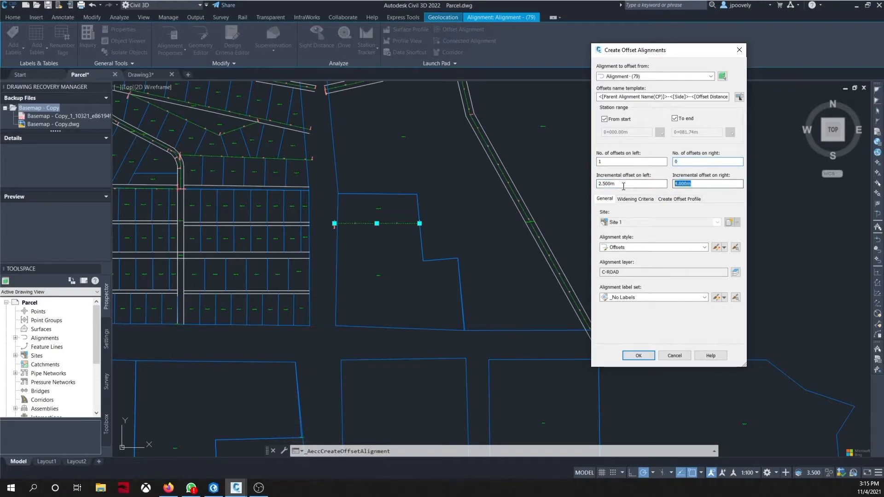
click(638, 356)
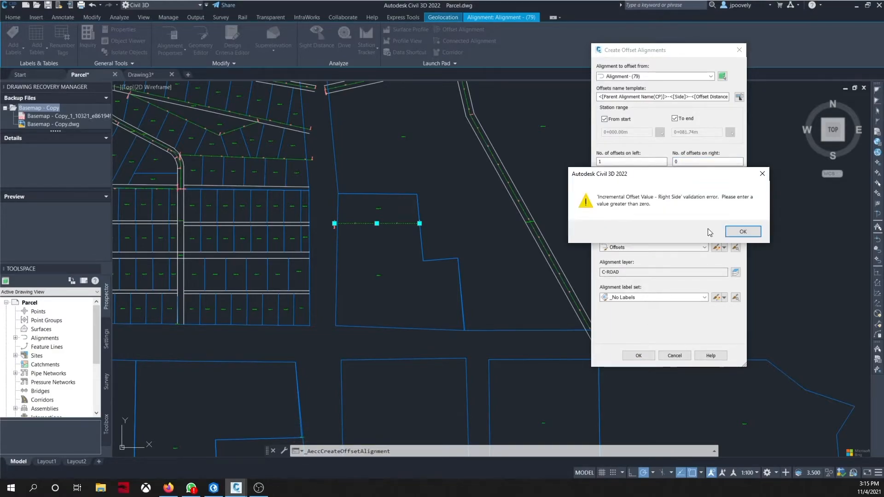
click(743, 231)
double_click(678, 160)
text(1)
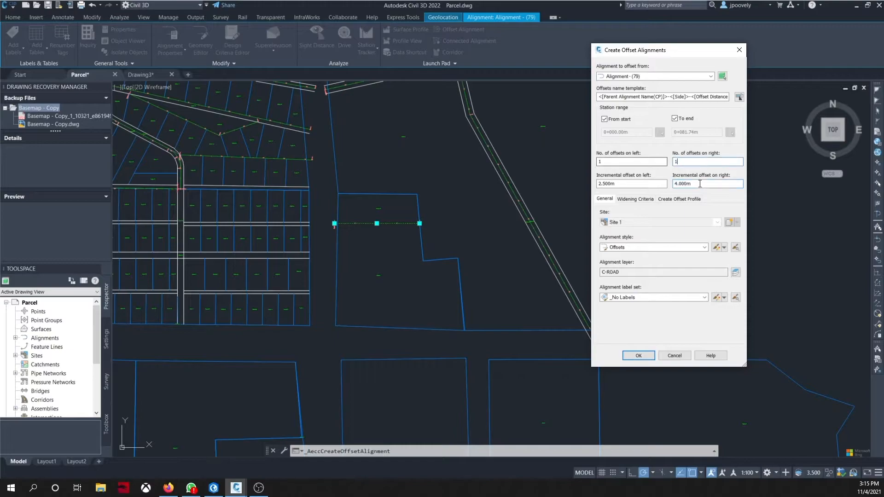
click(636, 355)
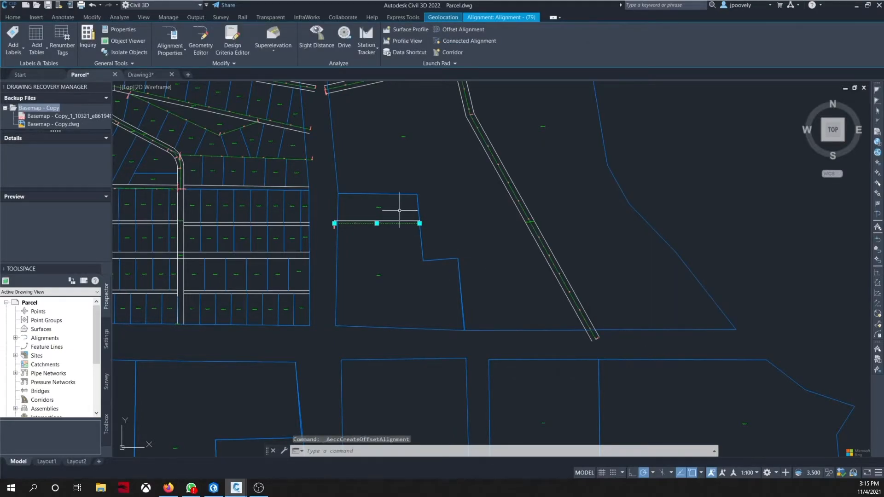
key(ctrl+z)
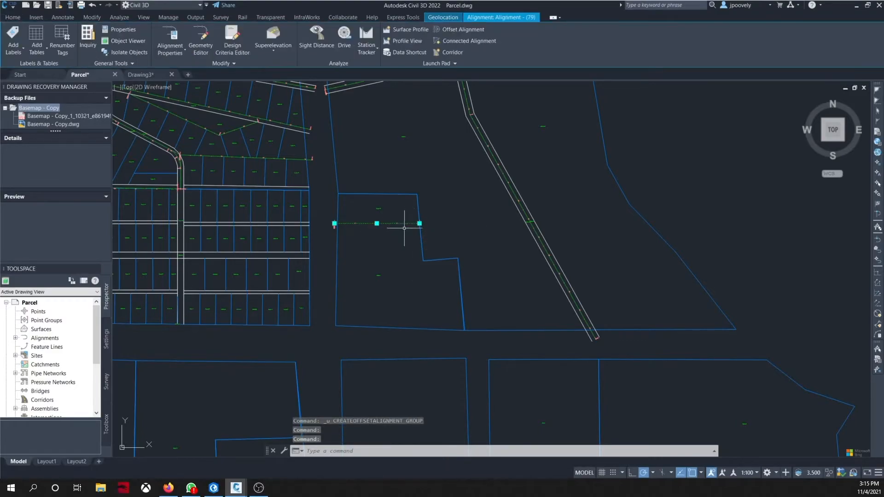
Step: Create one offset alignment 3 m to the right of the short east-west alignment
click(453, 29)
click(663, 162)
key(Tab)
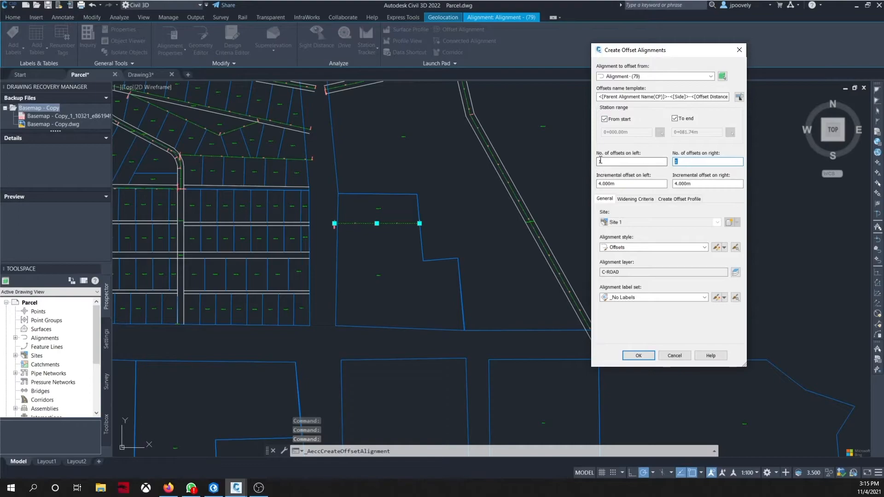
key(Tab)
text(3)
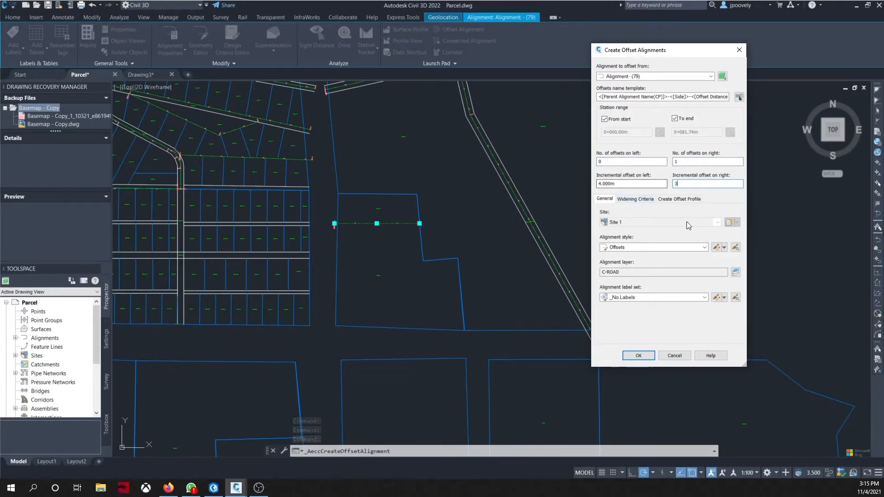
click(639, 357)
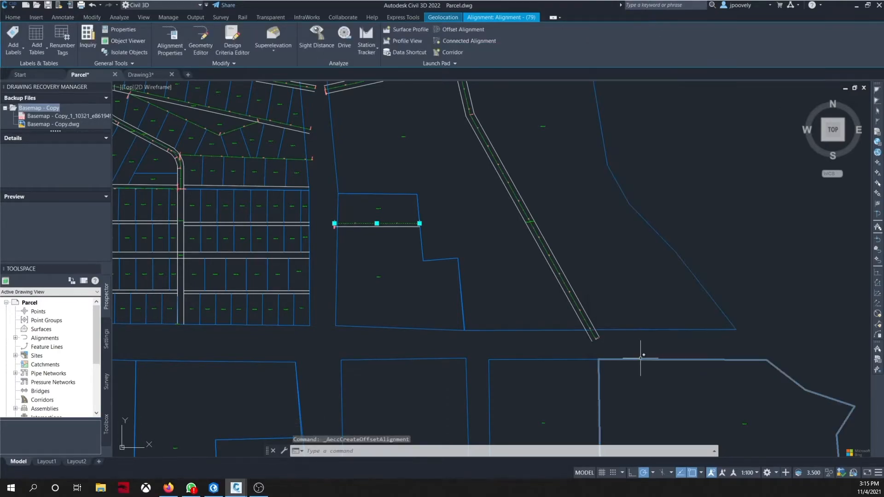
key(Escape)
Step: Move the 3 m right offset alignment closer to its parent alignment, then erase it
scroll(379, 233, up, 2)
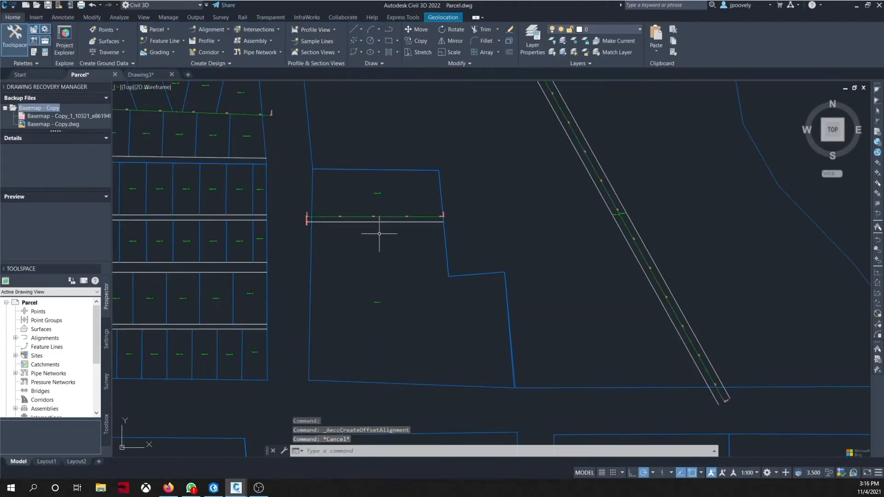
scroll(385, 241, up, 4)
scroll(537, 190, up, 4)
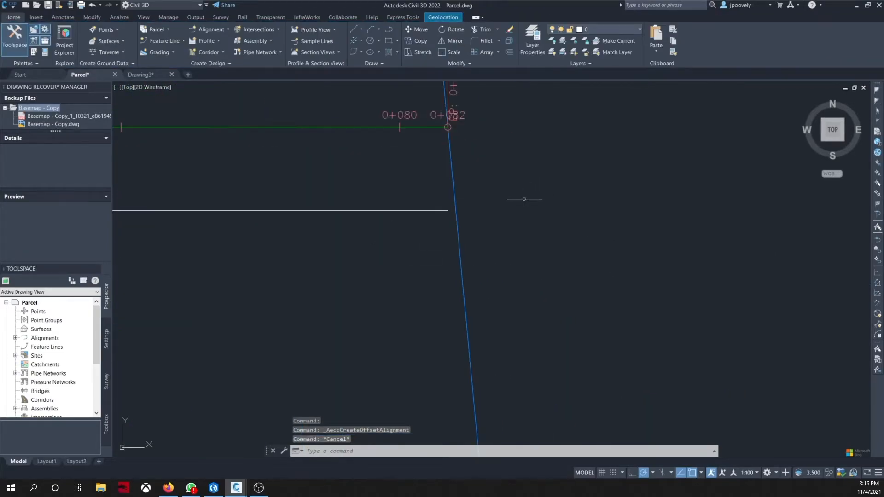
click(418, 208)
scroll(418, 207, down, 5)
mouse_move(418, 207)
middle_down()
mouse_move(511, 253)
mouse_move(541, 252)
middle_up()
mouse_move(276, 258)
middle_down()
mouse_move(540, 255)
mouse_move(245, 253)
middle_up()
middle_drag(533, 255, 384, 264)
scroll(486, 240, up, 6)
scroll(313, 201, up, 2)
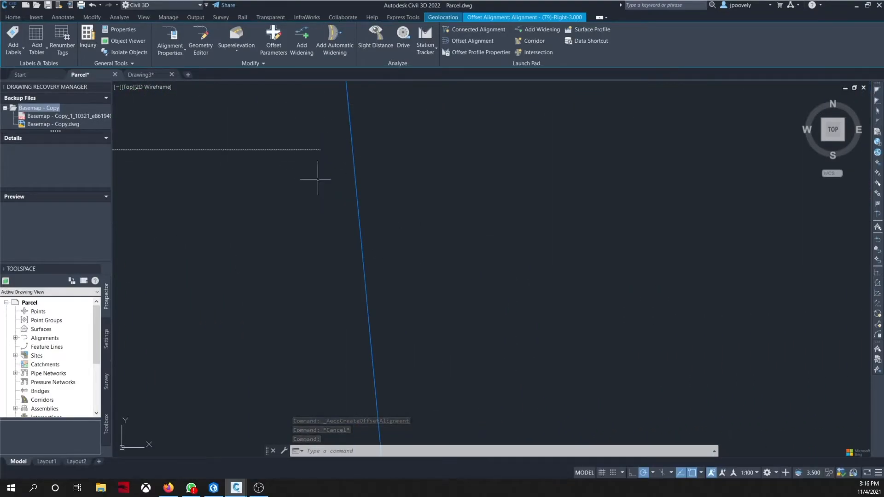
text(m)
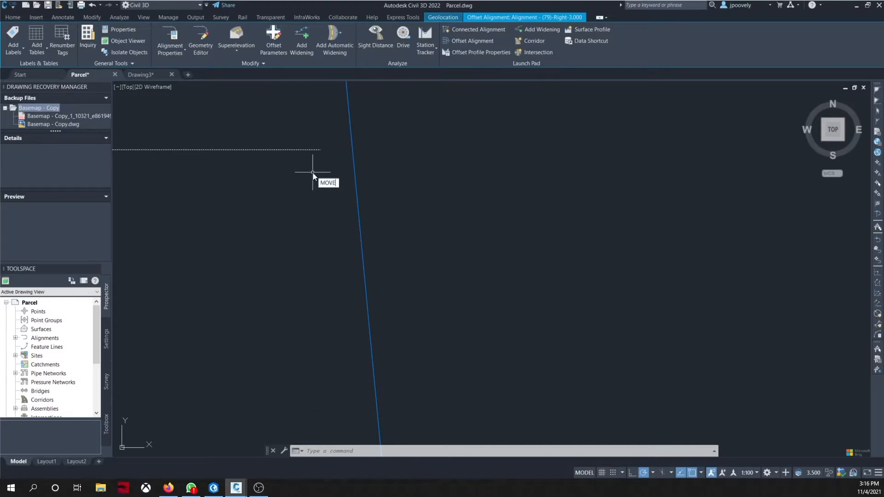
key(Return)
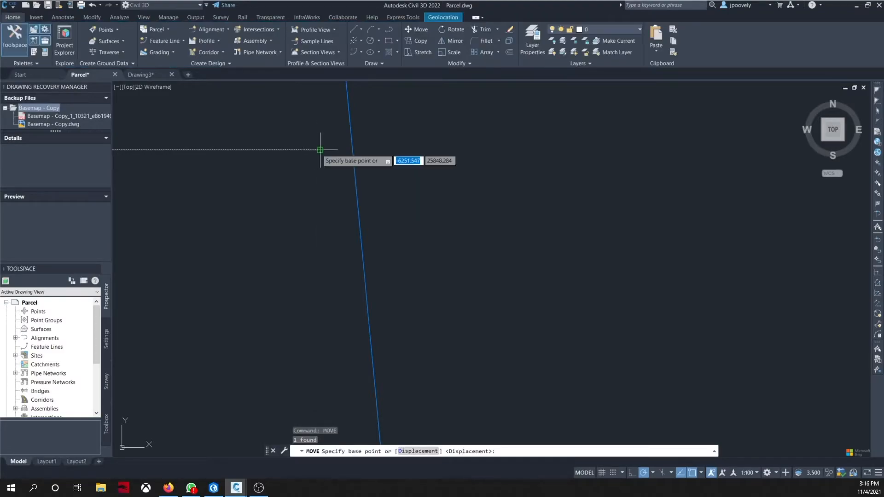
click(320, 150)
click(362, 152)
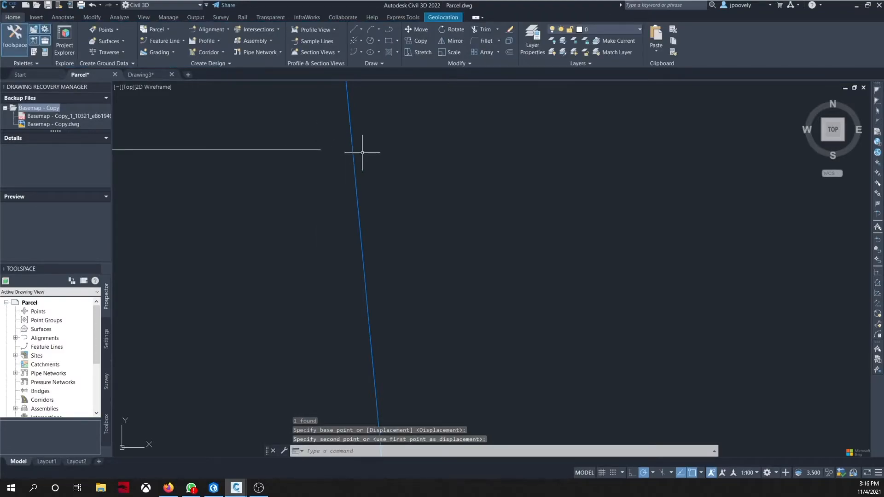
click(318, 150)
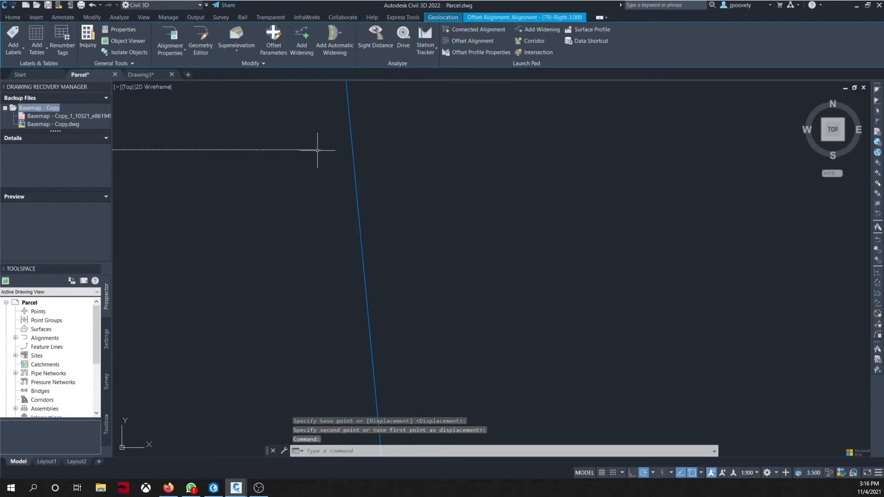
key(Return)
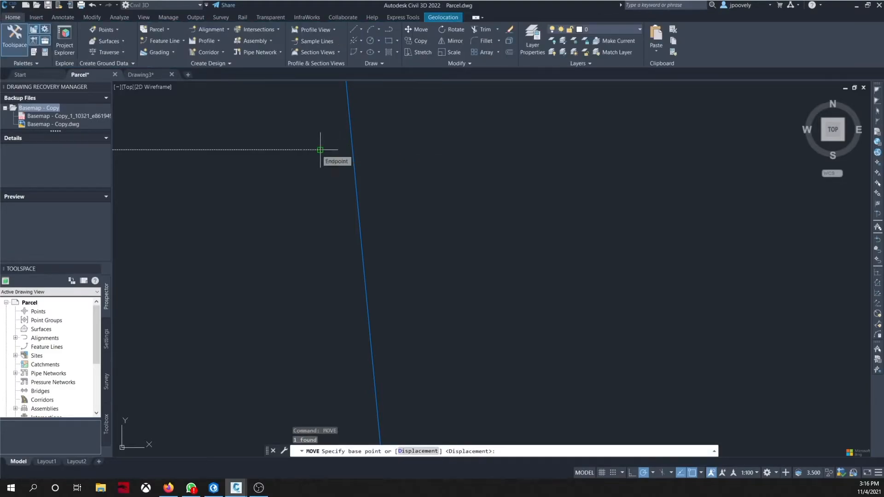
click(352, 150)
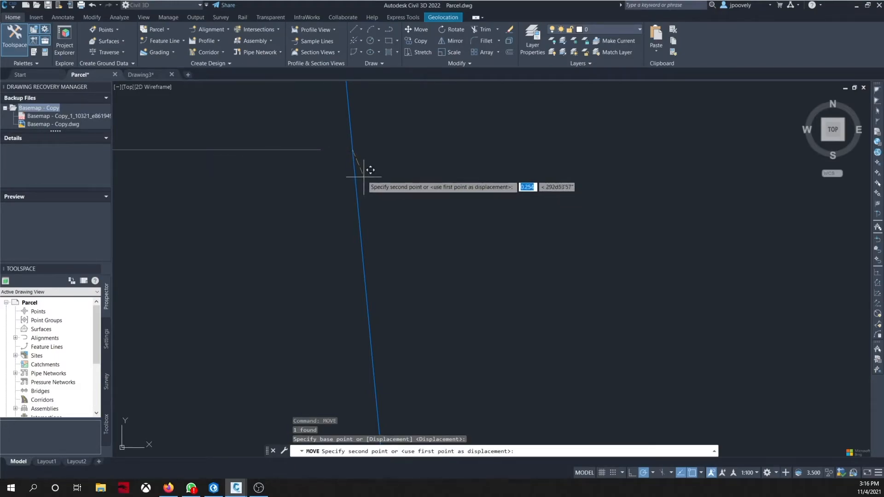
click(357, 169)
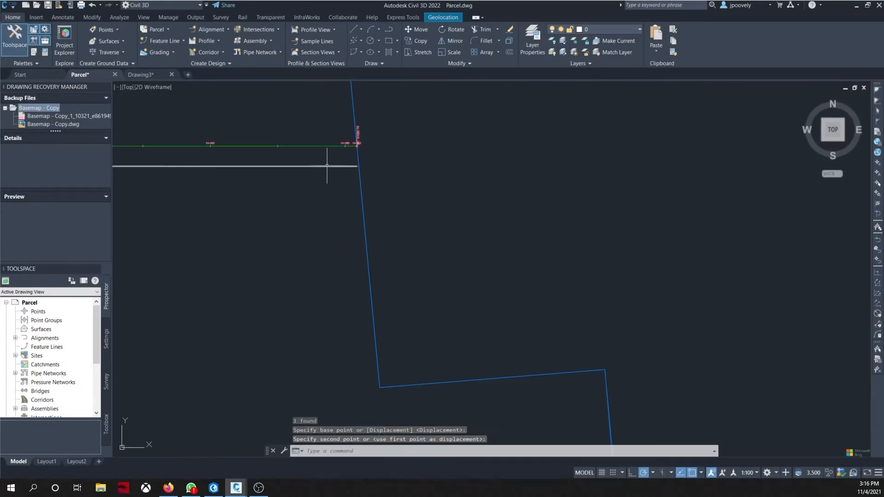
click(327, 166)
key(Delete)
Step: Try stretching the short alignment's western end grip, then undo the grip edit
scroll(364, 179, down, 5)
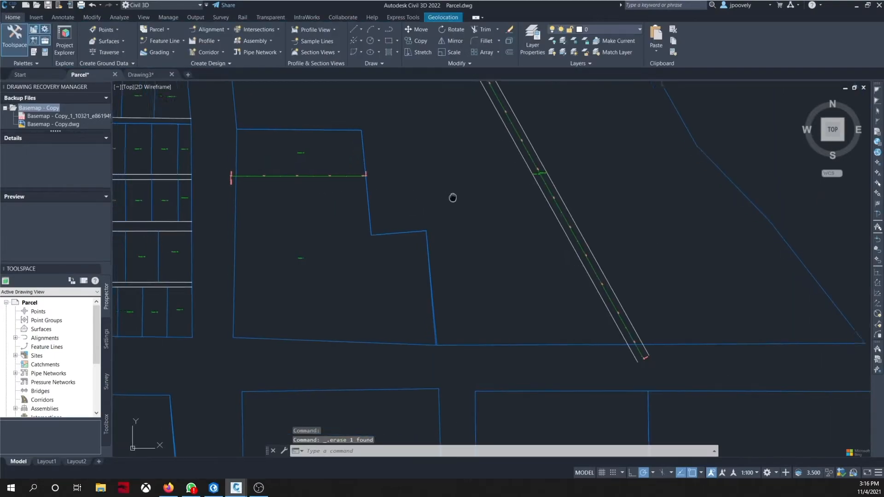
scroll(359, 177, up, 3)
scroll(499, 180, up, 3)
scroll(389, 197, down, 5)
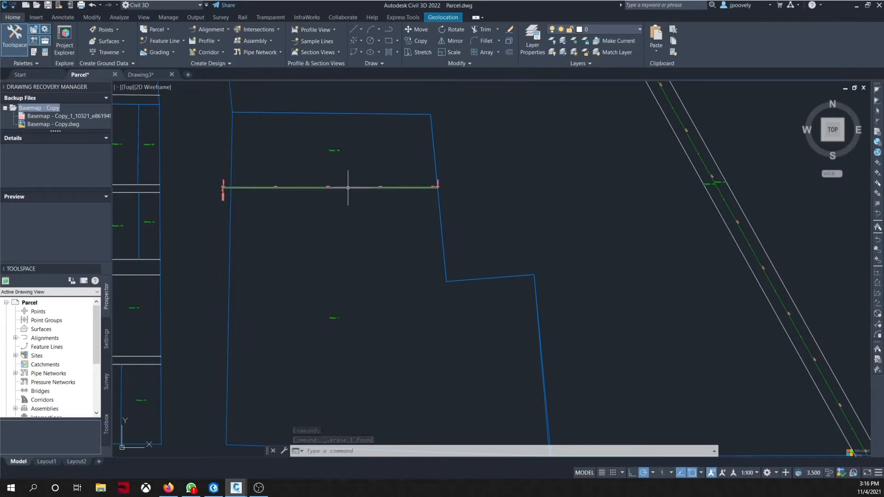
click(348, 188)
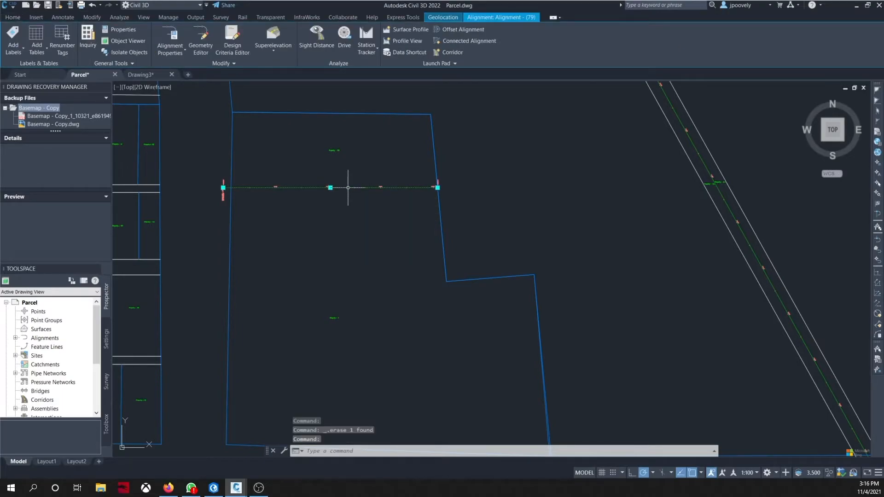
click(223, 187)
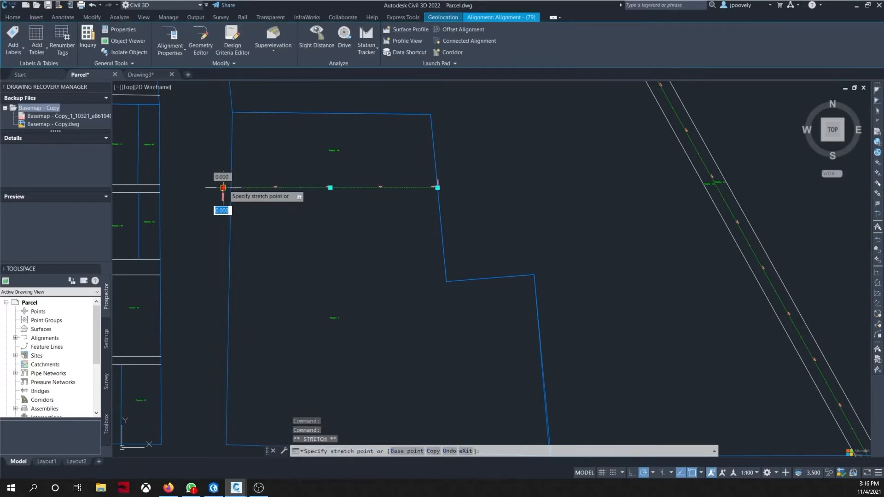
click(315, 213)
key(ctrl+z)
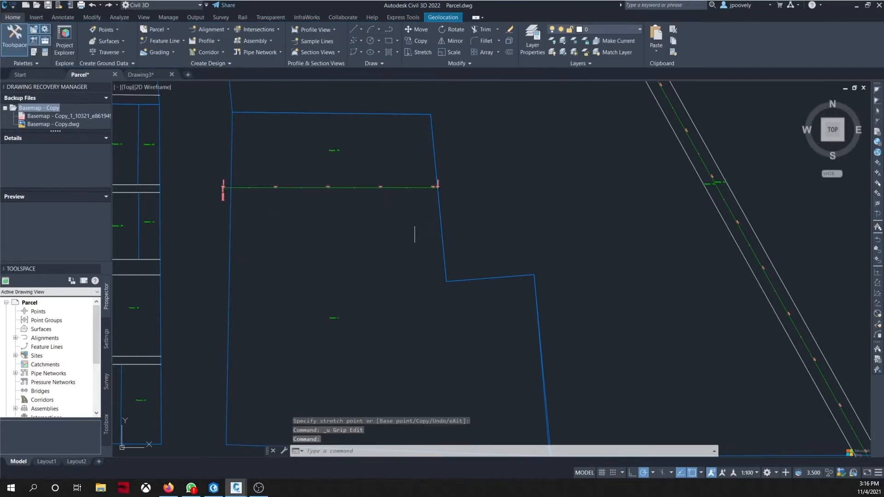
Step: Select the 3 m right offset alignment, open its properties, and delete it
scroll(415, 223, up, 4)
scroll(341, 200, up, 3)
scroll(487, 250, down, 5)
scroll(503, 265, up, 2)
scroll(526, 250, up, 4)
scroll(266, 262, down, 4)
scroll(471, 243, up, 3)
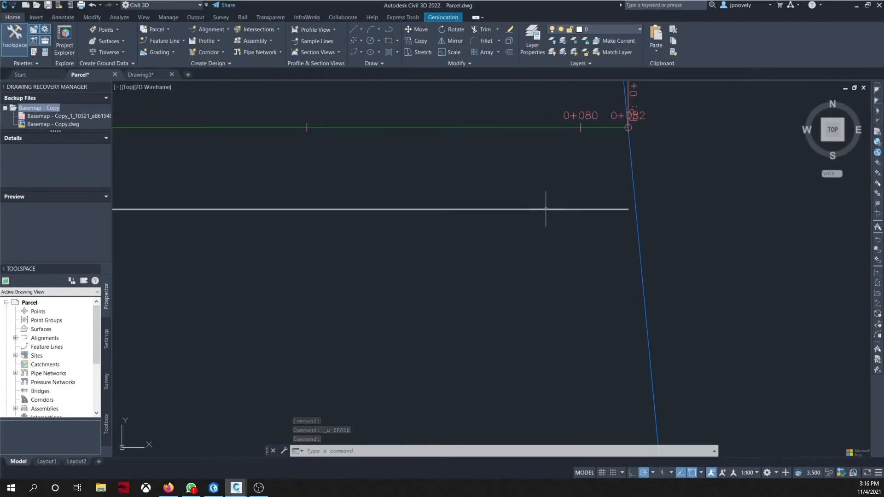
click(625, 209)
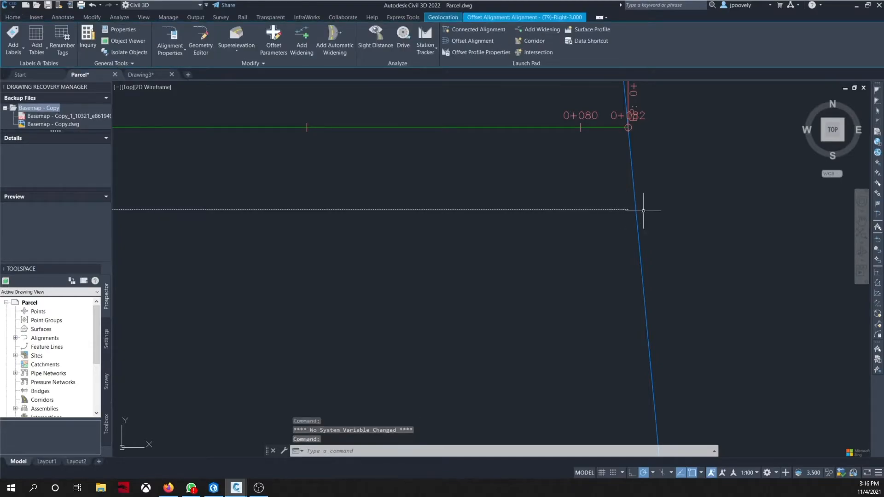
key(Escape)
click(626, 209)
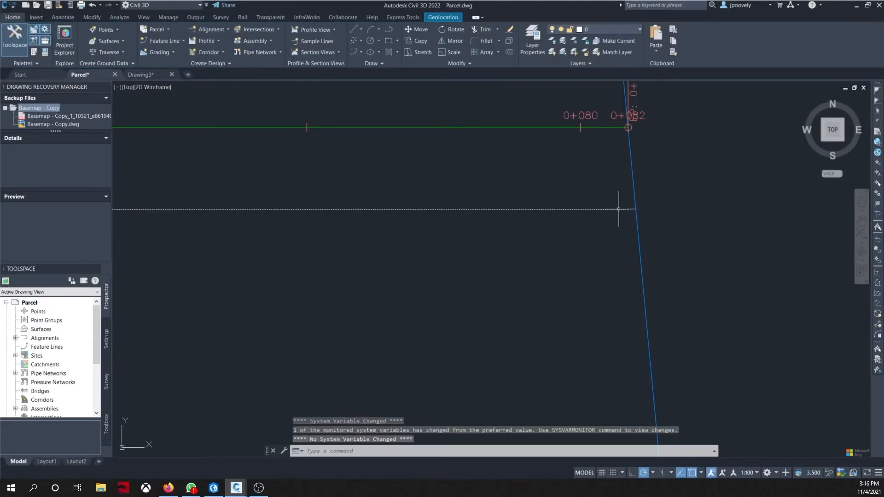
double_click(627, 209)
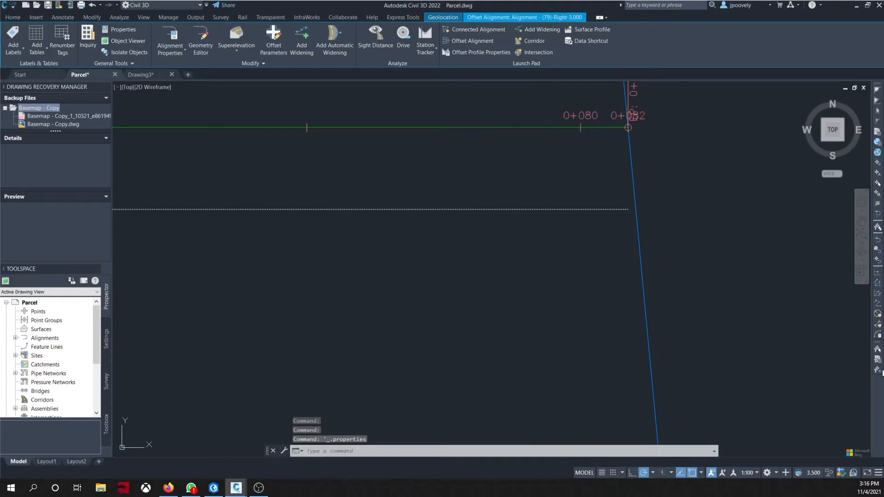
scroll(396, 209, down, 5)
middle_drag(365, 208, 471, 256)
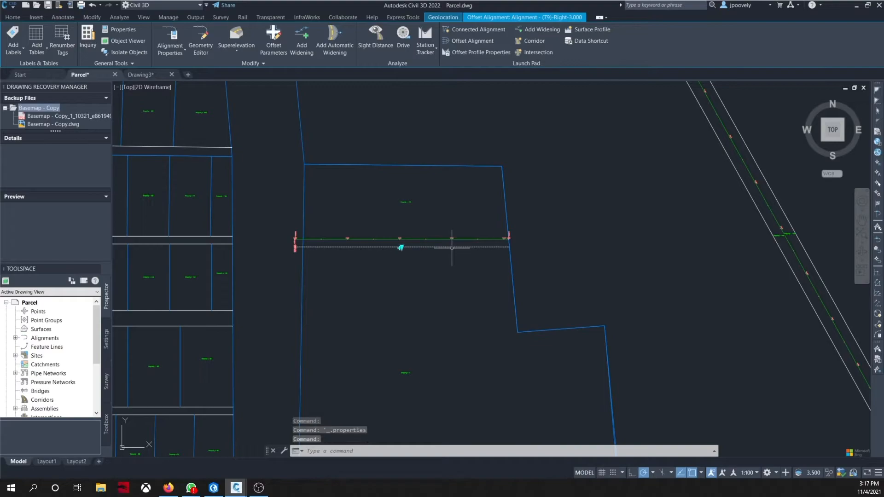
key(Delete)
click(479, 239)
scroll(523, 239, up, 5)
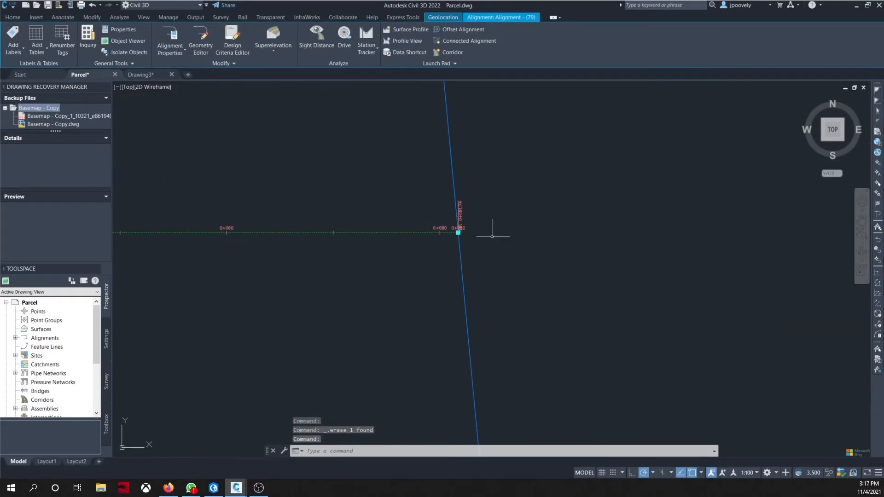
click(458, 233)
text(\)
scroll(474, 291, down, 4)
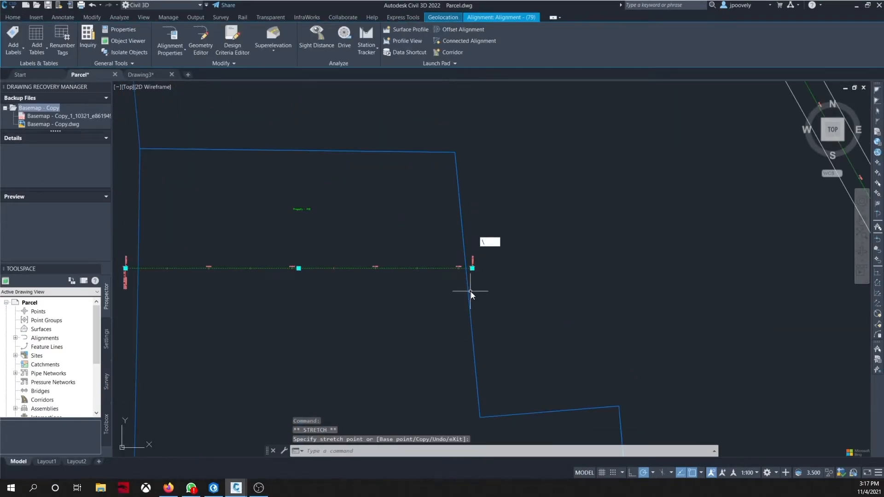
key(Return)
middle_drag(423, 301, 480, 295)
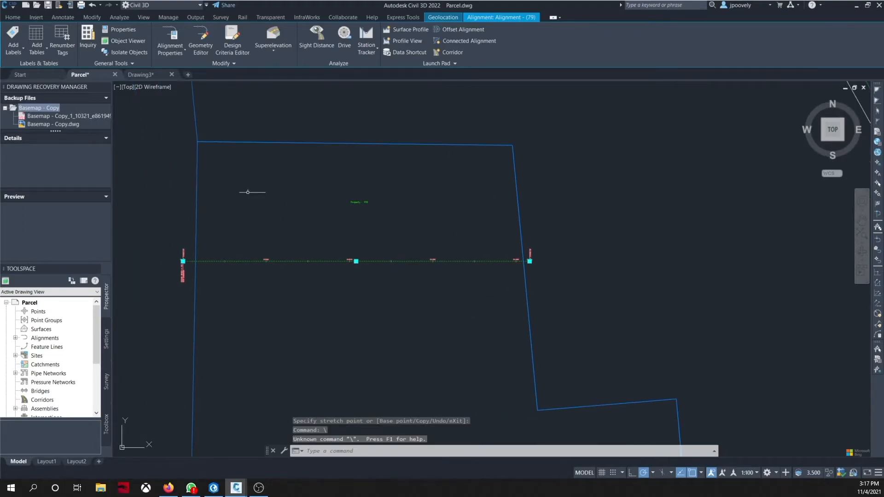
key(Escape)
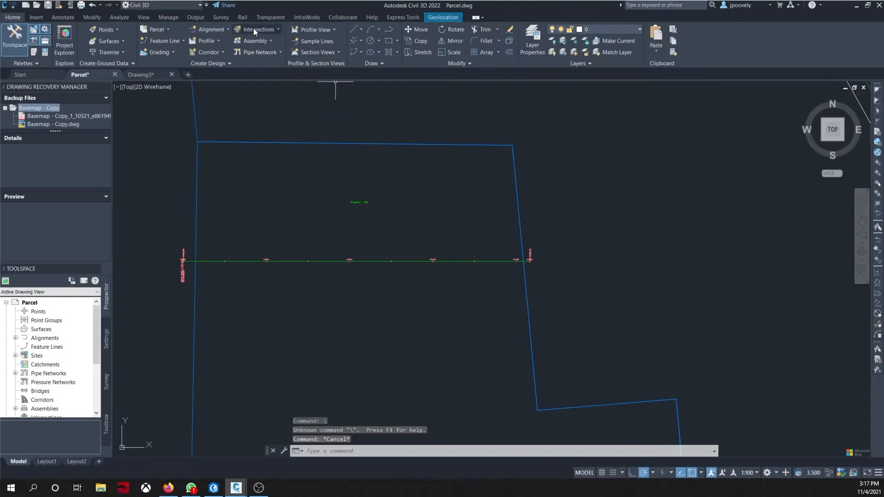
Step: Create an offset alignment 3 m to the right of the short east-west alignment
click(214, 29)
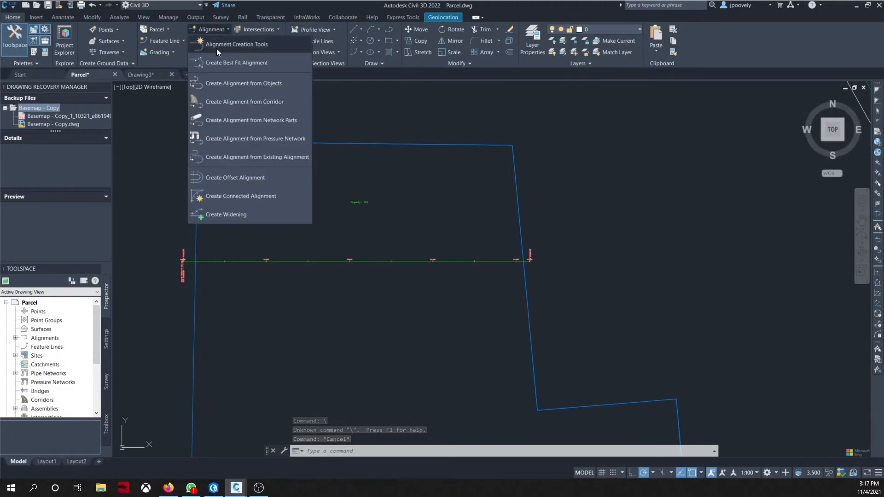
click(489, 252)
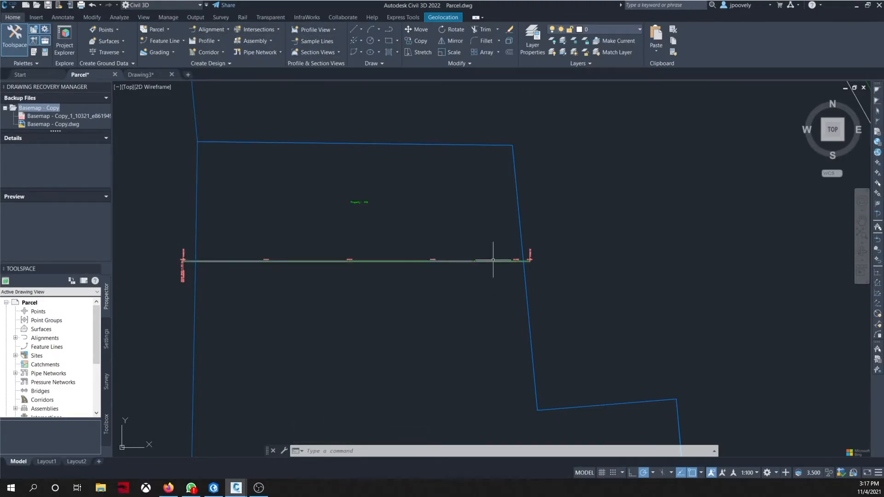
click(493, 260)
key(Escape)
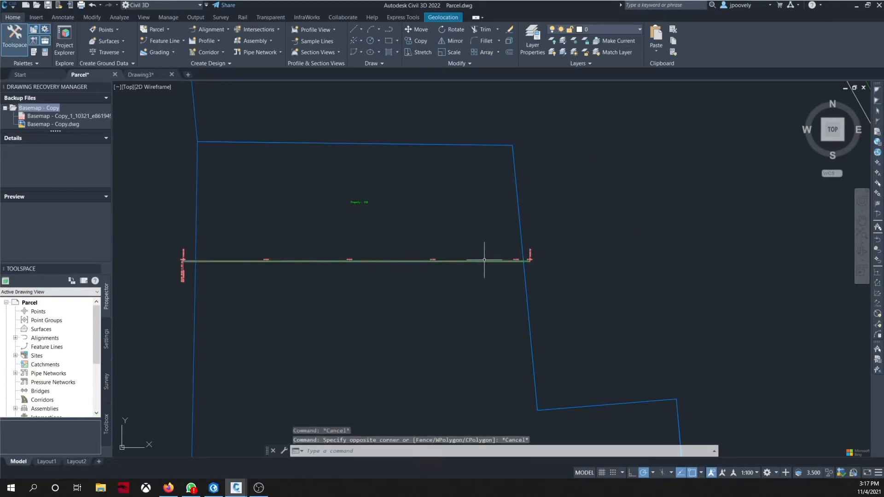
click(487, 256)
key(Escape)
click(490, 261)
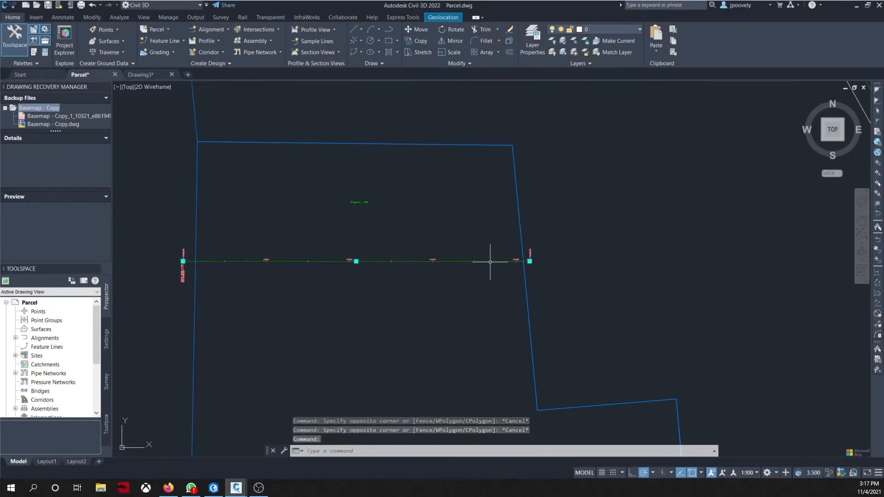
click(453, 30)
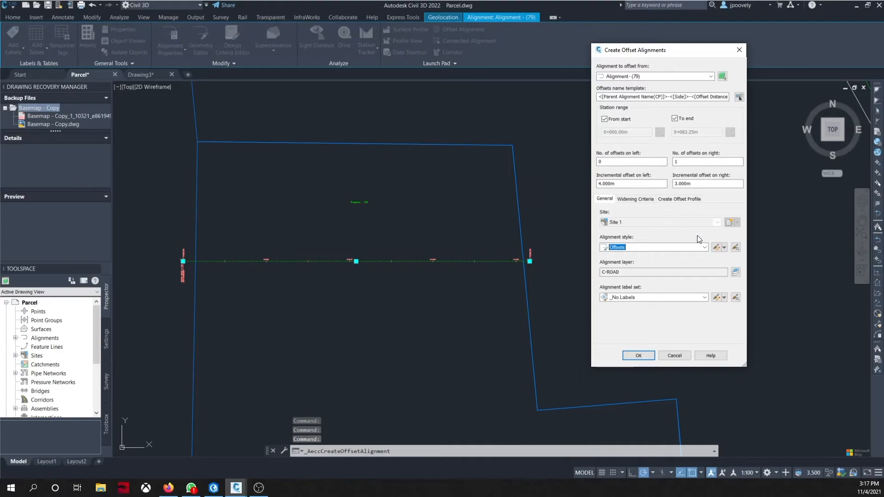
click(639, 356)
Step: Erase the alignment and its offset, then undo back to before the offset was created
scroll(575, 301, down, 2)
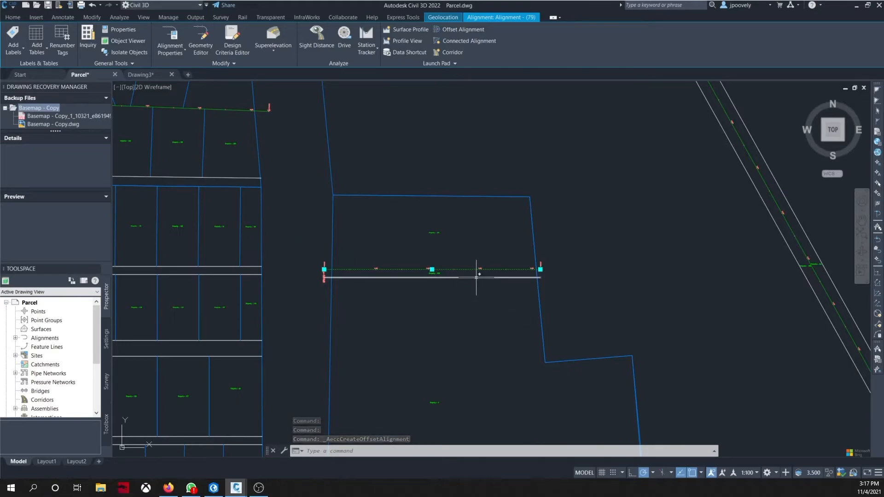
key(Delete)
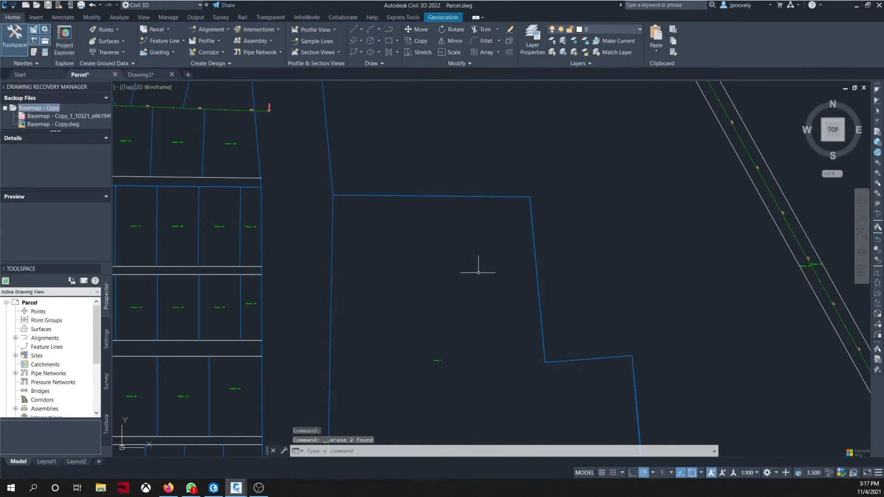
key(ctrl+z)
key(ctrl+z)
key(ctrl+z)
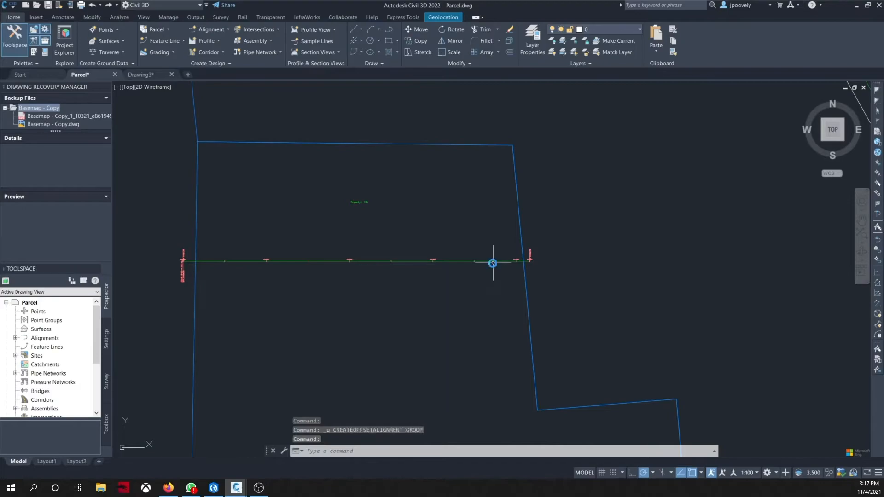
Step: Create one offset alignment 2.5 m to the right of the short east-west alignment
click(493, 260)
click(475, 27)
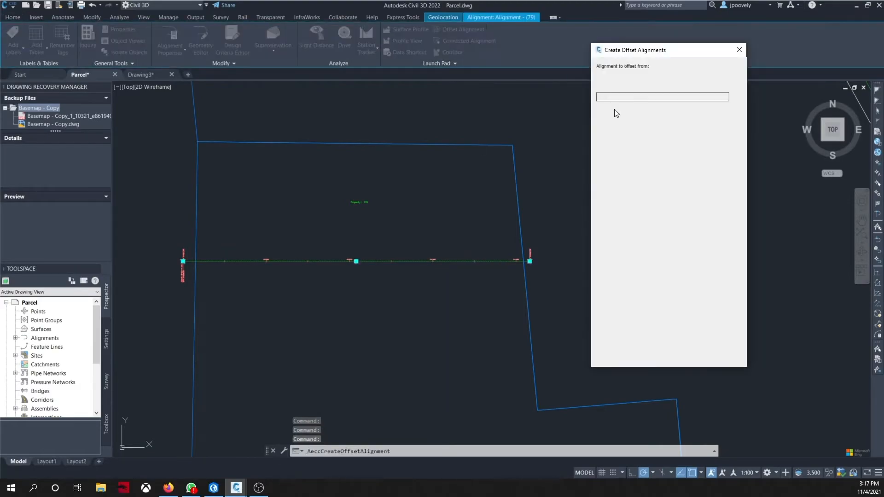
drag(694, 184, 610, 182)
text(2.5)
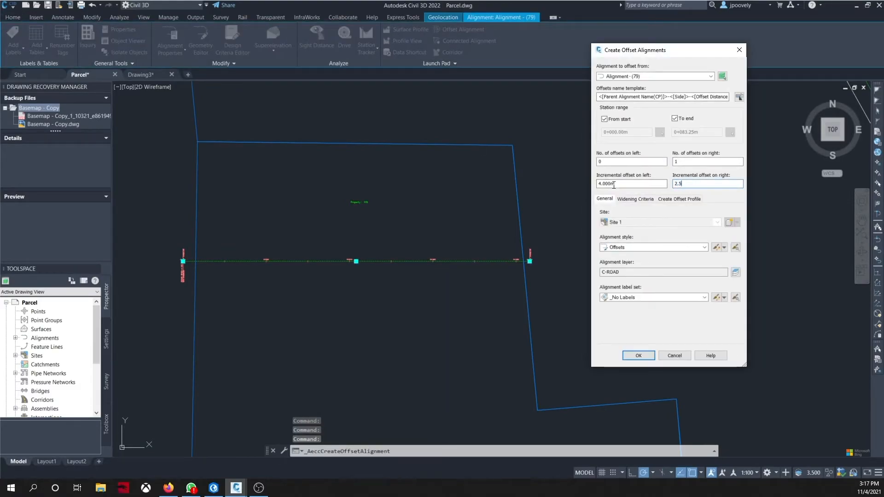
key(Return)
Step: Open the Parcel Layout Tools to subdivide the parcel north of the alignment
scroll(578, 290, down, 4)
middle_drag(592, 299, 492, 216)
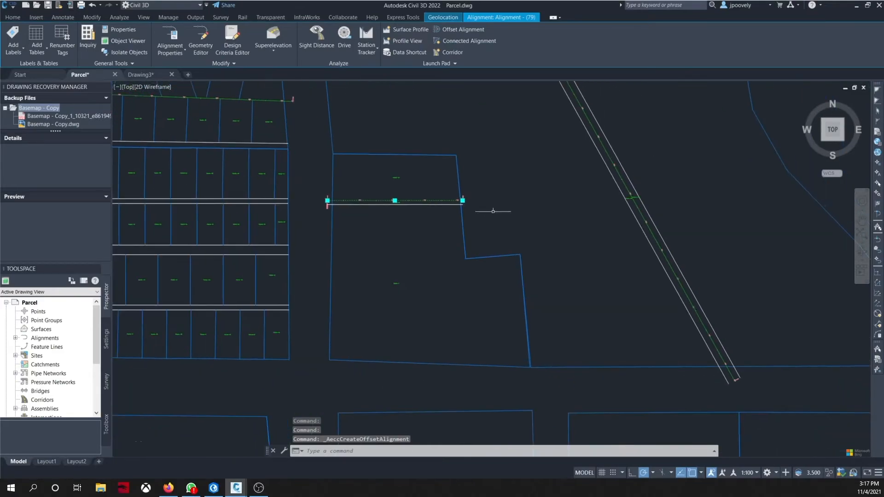
scroll(516, 291, down, 3)
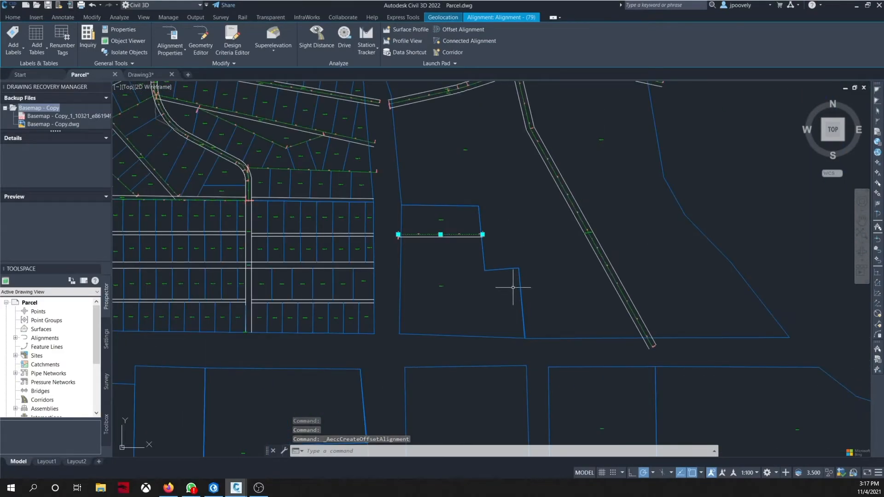
middle_drag(511, 292, 479, 266)
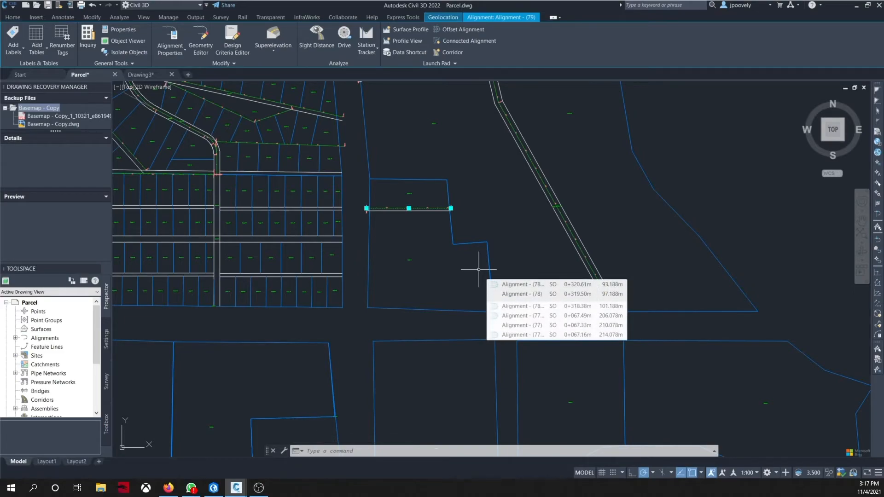
middle_drag(479, 269, 464, 336)
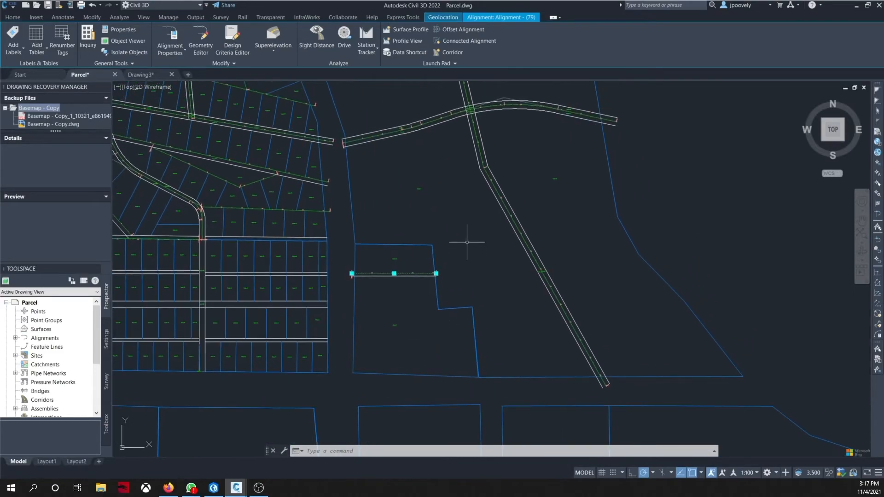
key(Escape)
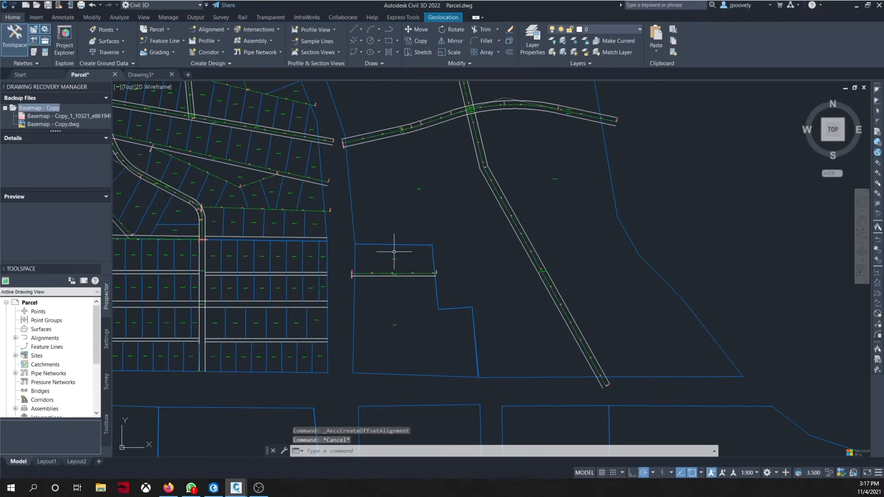
scroll(394, 252, up, 4)
scroll(394, 256, up, 2)
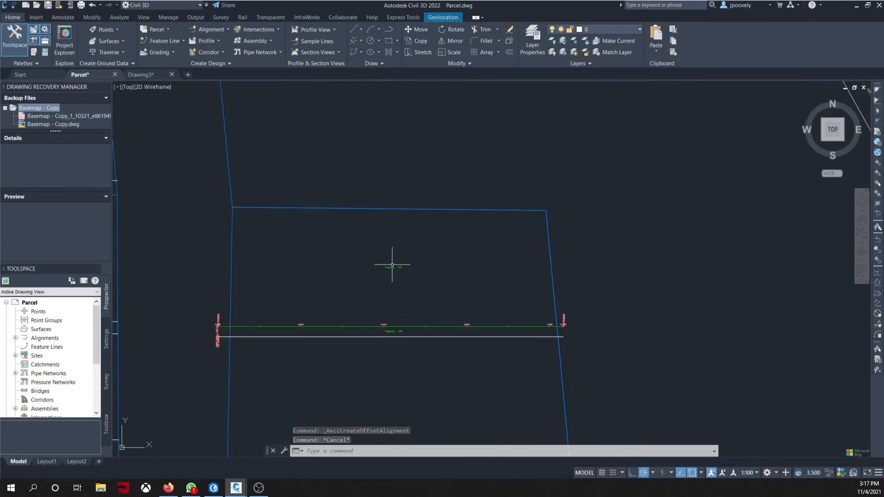
click(161, 29)
click(167, 43)
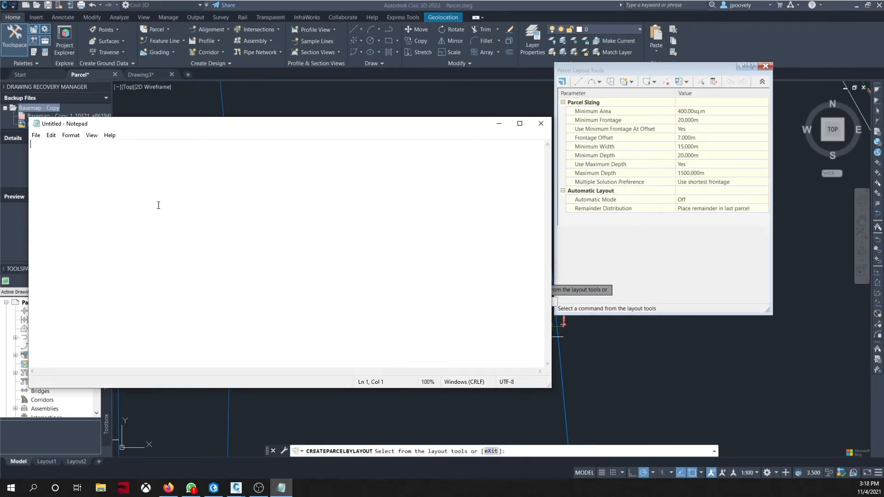
Step: In Notepad, write a note that this higher density area needs adjusted parcel layout parameters, then clear and minimize it
key(BackSpace)
key(BackSpace)
text(T)
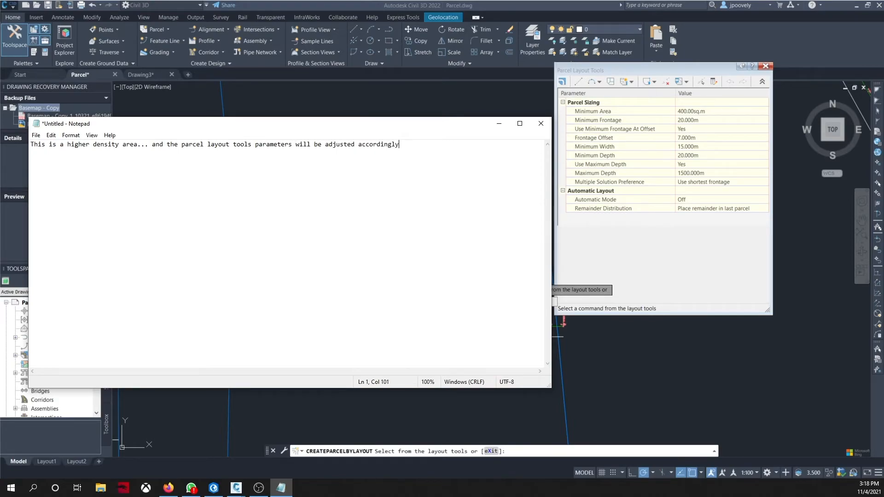
key(ctrl+a)
key(Delete)
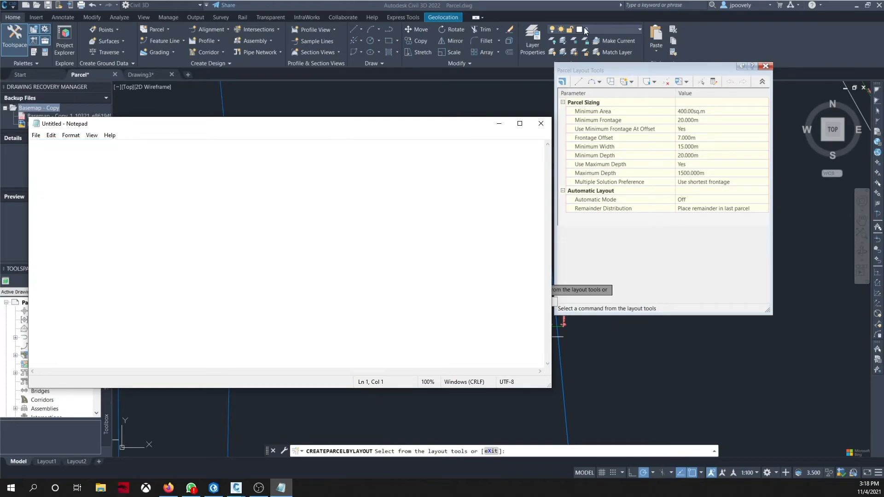
click(499, 124)
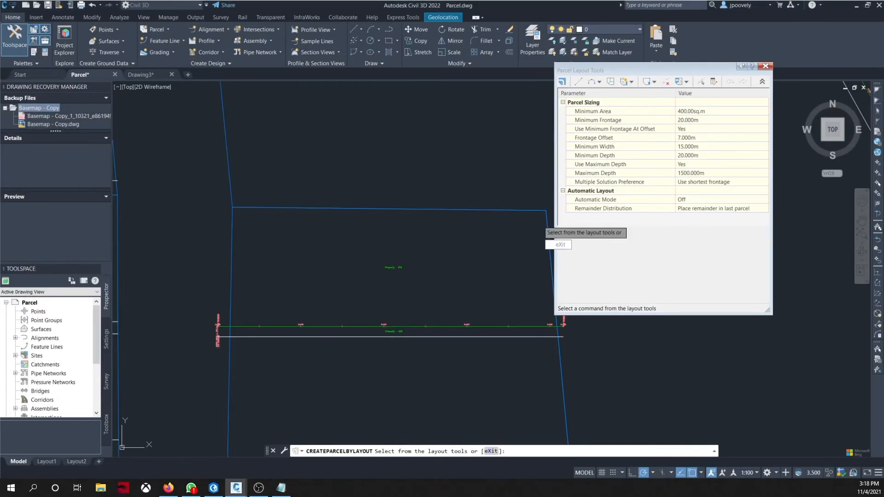
Step: Set the parcel sizing to 300 sq.m minimum area, 15 m minimum frontage and 1 m frontage offset
click(683, 112)
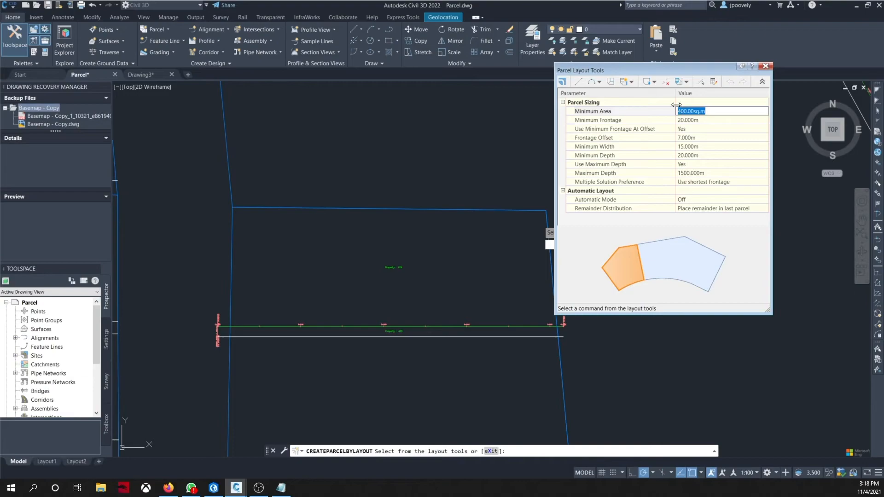
click(681, 121)
text(1)
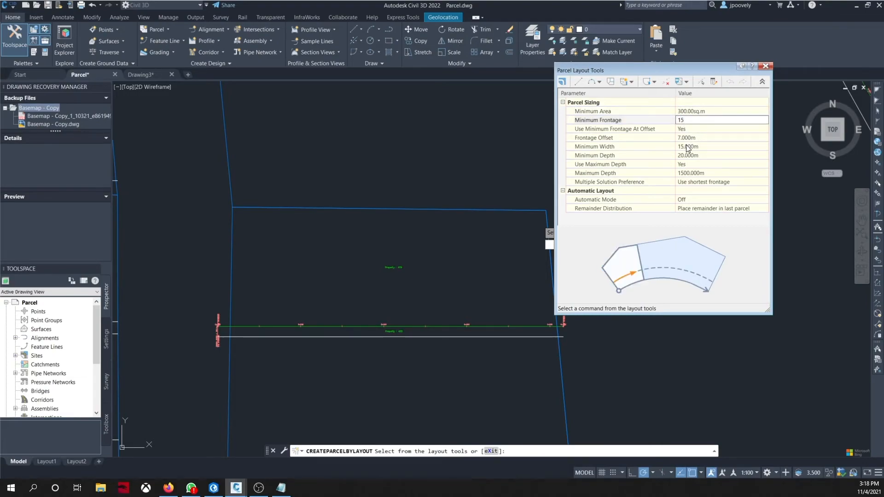
text(5)
click(682, 138)
text(2)
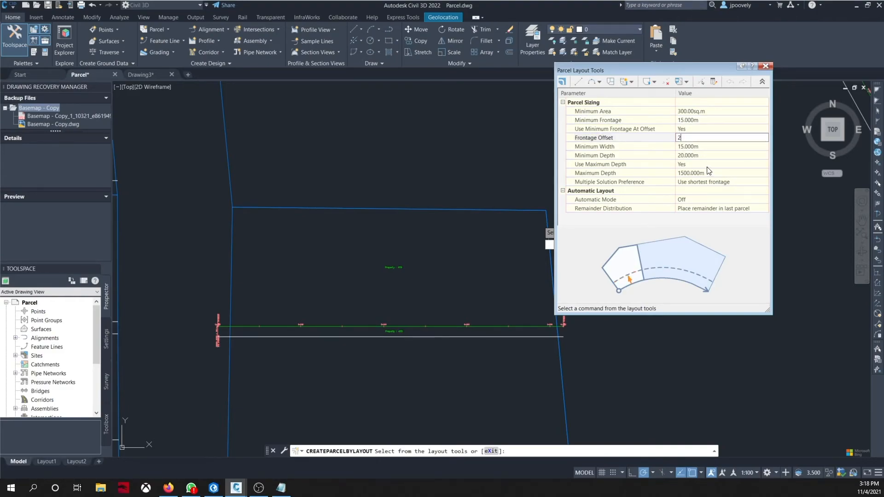
text(1)
Step: Start the Slide Line – Create tool with the default site and parcel style, and select the parcel north of the alignment
click(632, 82)
click(636, 92)
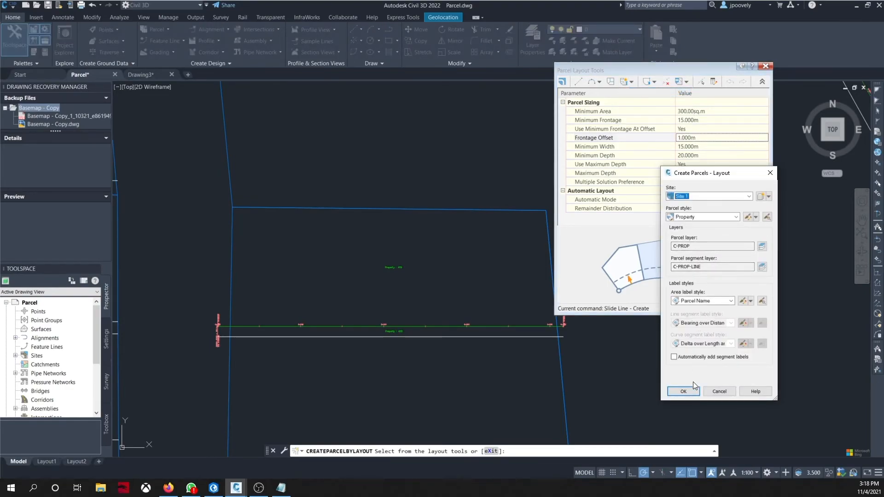
click(683, 391)
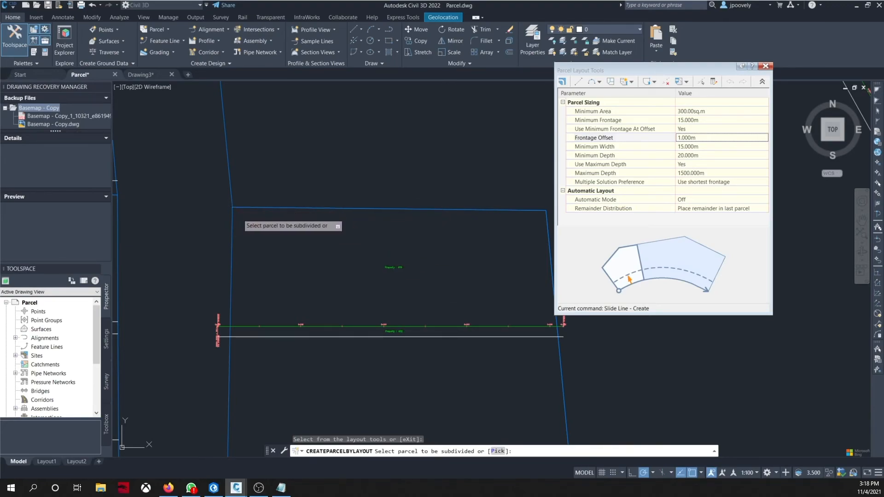
key(Escape)
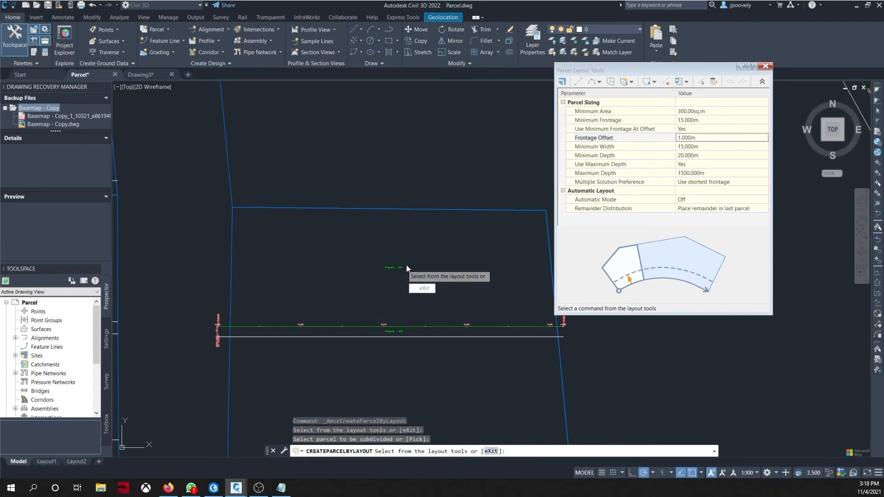
click(625, 85)
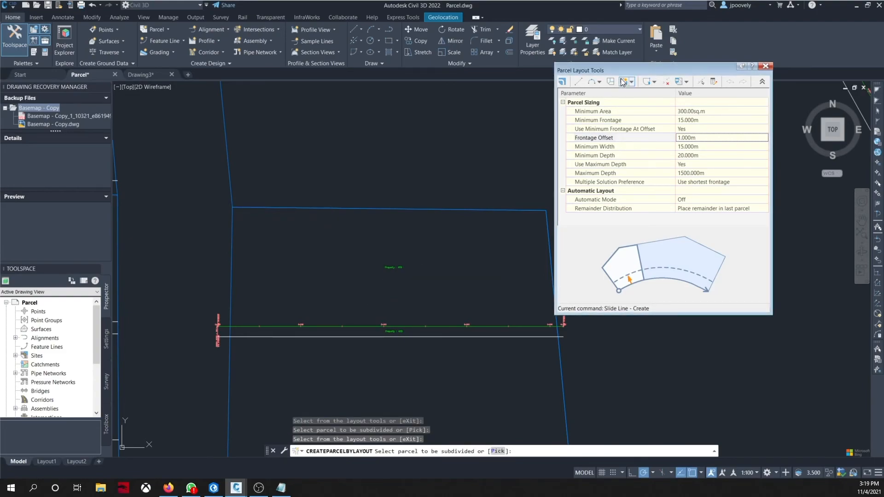
click(398, 267)
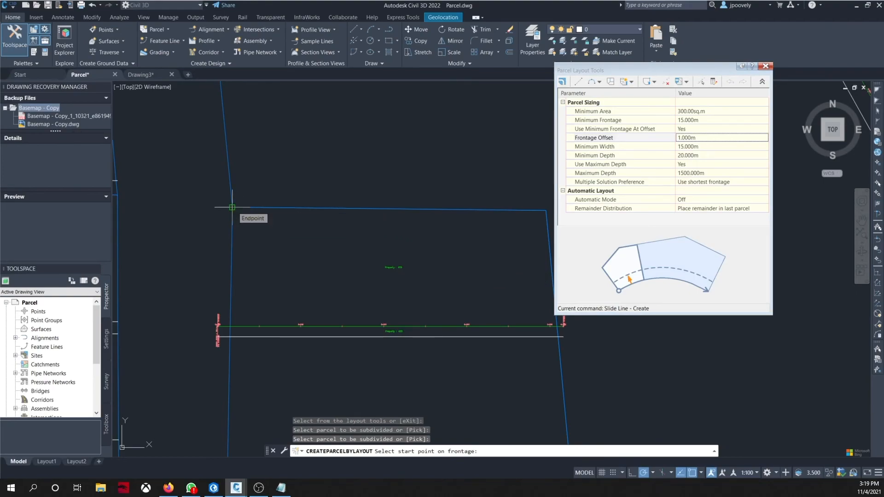
Step: Pick the frontage from the parcel's northwest corner to its southeast corner and keep the default angle
scroll(253, 292, down, 2)
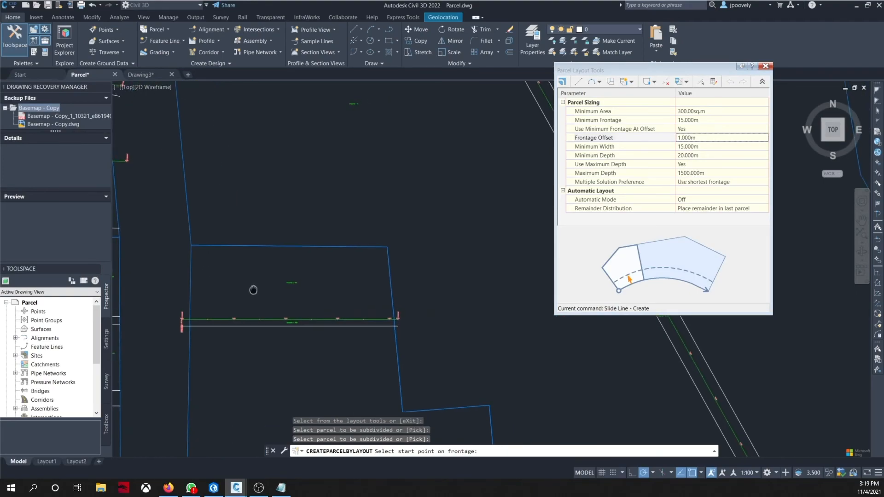
click(191, 244)
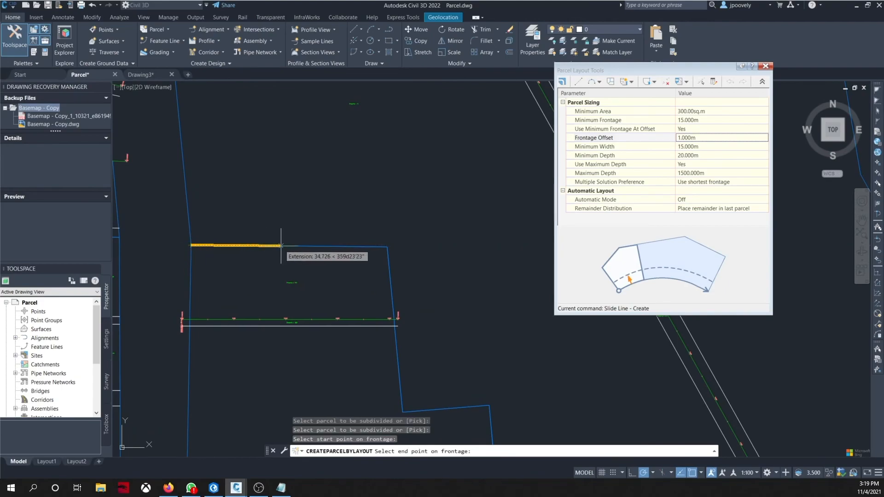
click(394, 320)
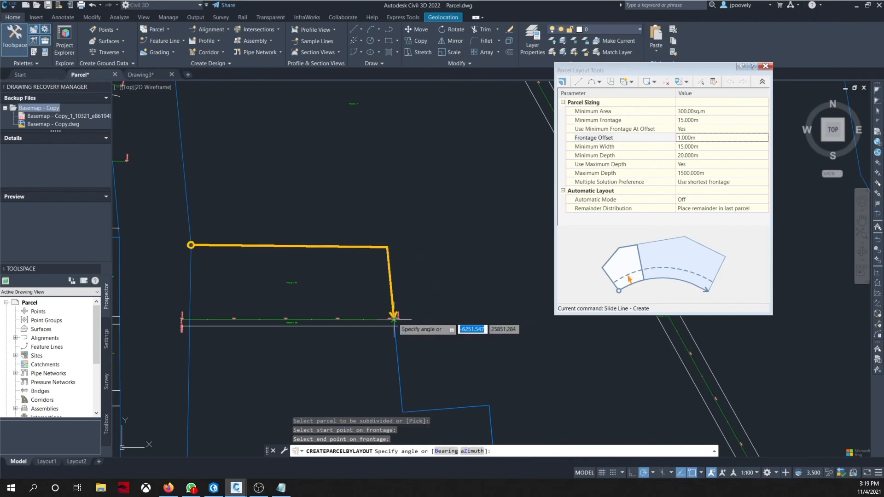
key(Return)
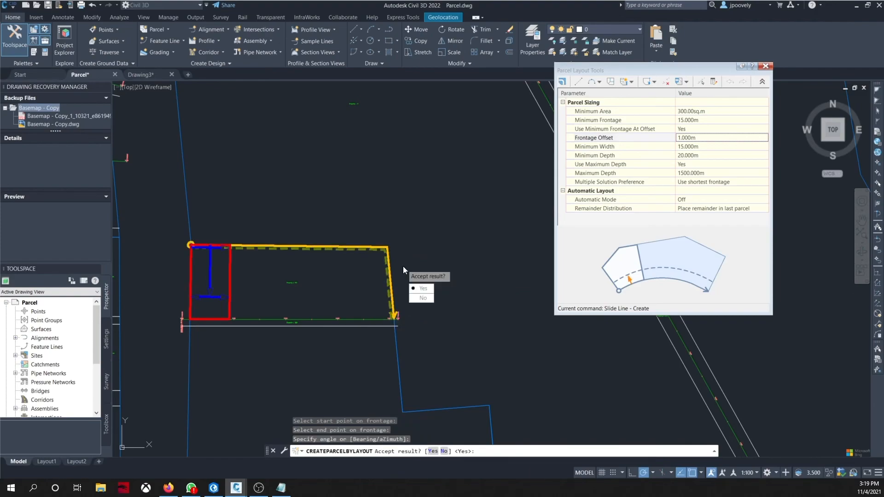
Step: Accept each proposed slide-line lot in turn, then exit the layout prompt
key(Down)
key(Return)
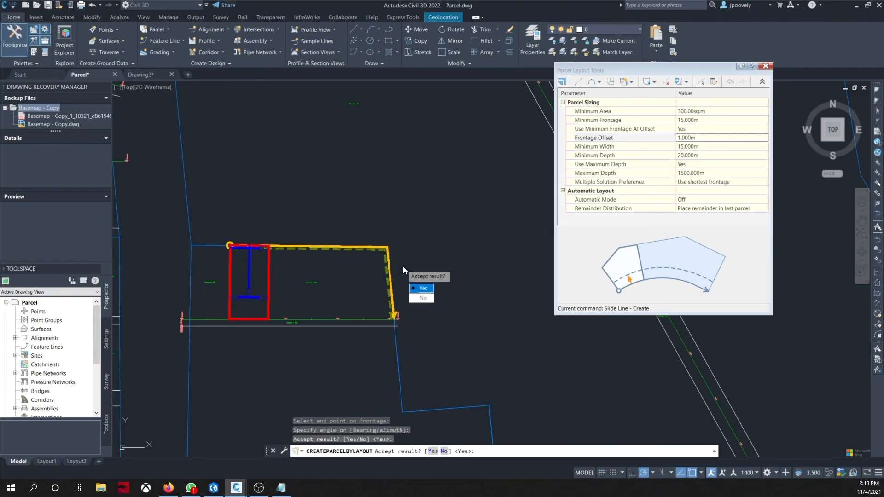
key(Return)
key(Return)
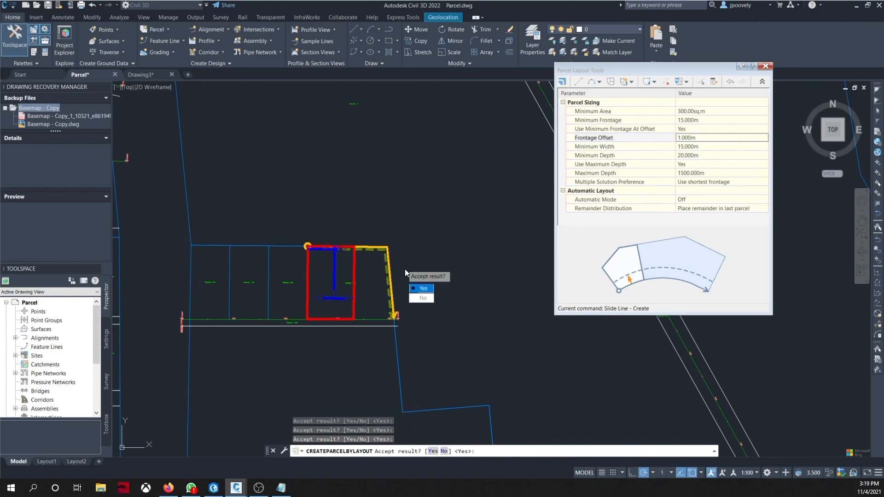
key(Return)
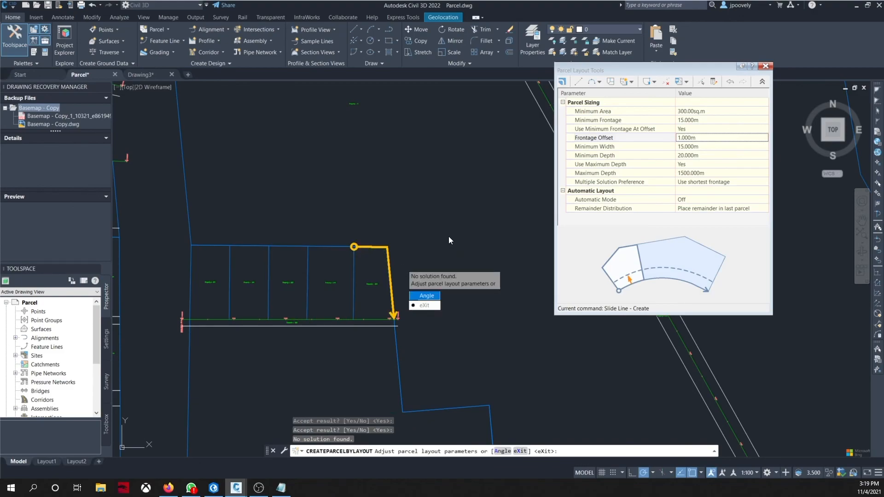
key(Escape)
scroll(438, 323, down, 4)
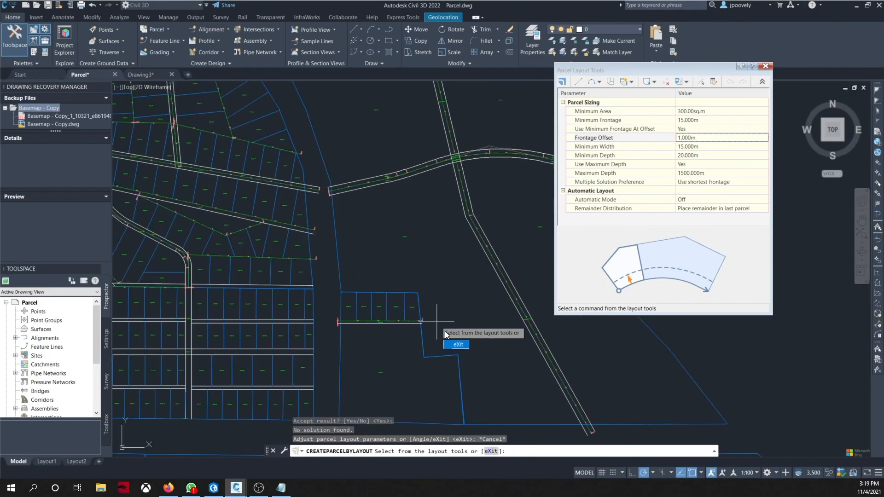
scroll(357, 219, down, 2)
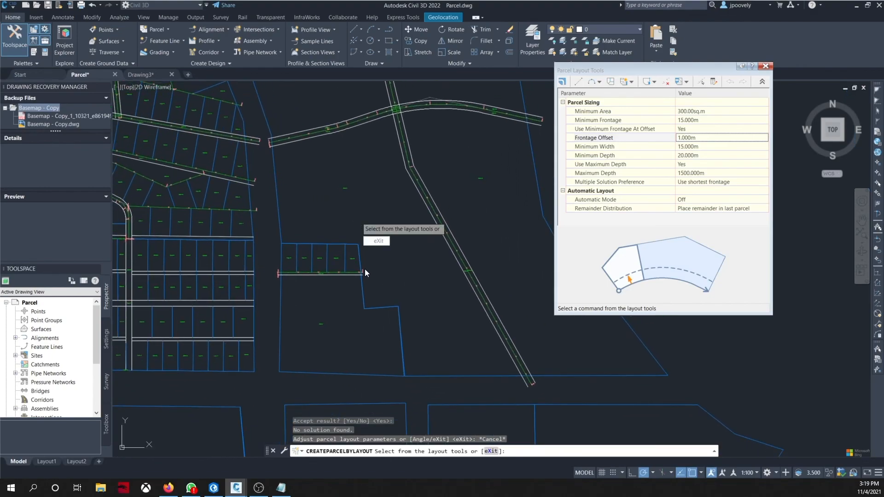
scroll(365, 266, down, 2)
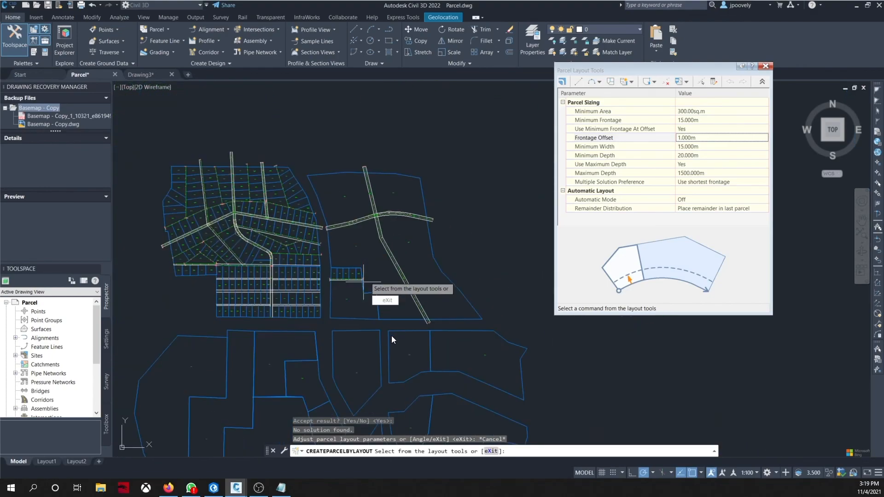